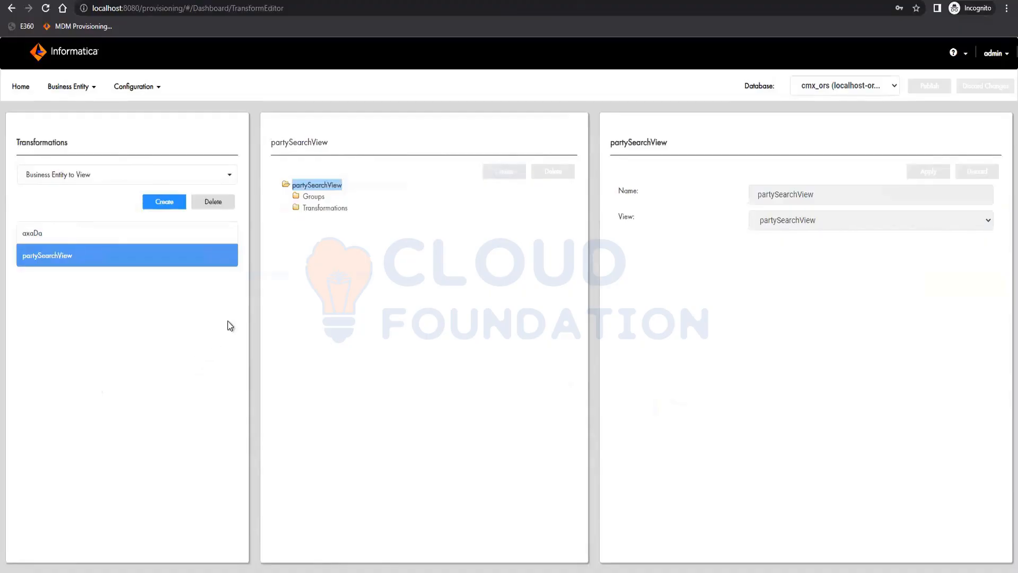
Examine the partySearchView transformation's groups, the Address group and its direct transformation mappings
{"action": "left_click", "coordinate": [314, 208]}
{"action": "left_click", "coordinate": [313, 196]}
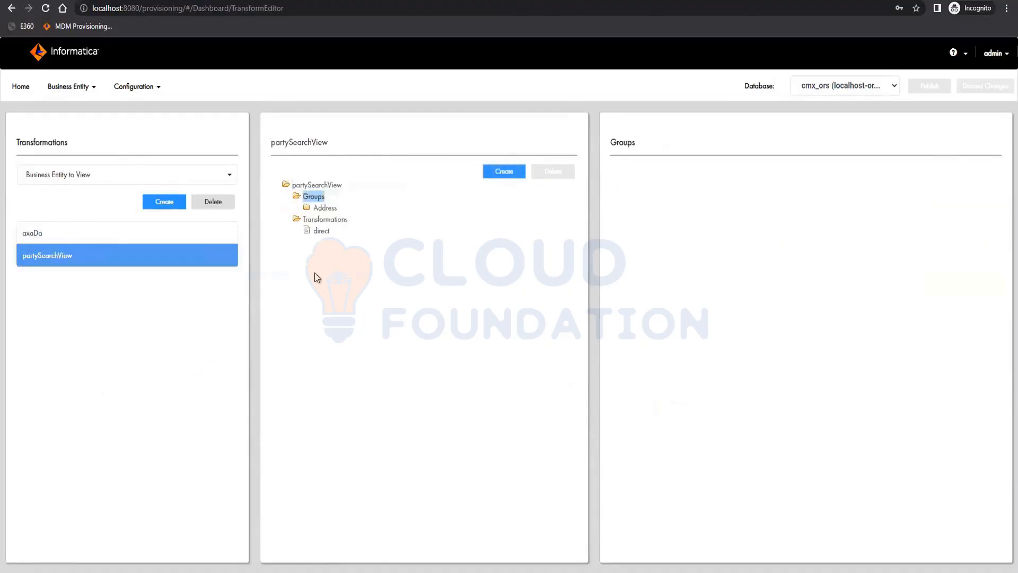
{"action": "left_click", "coordinate": [321, 207]}
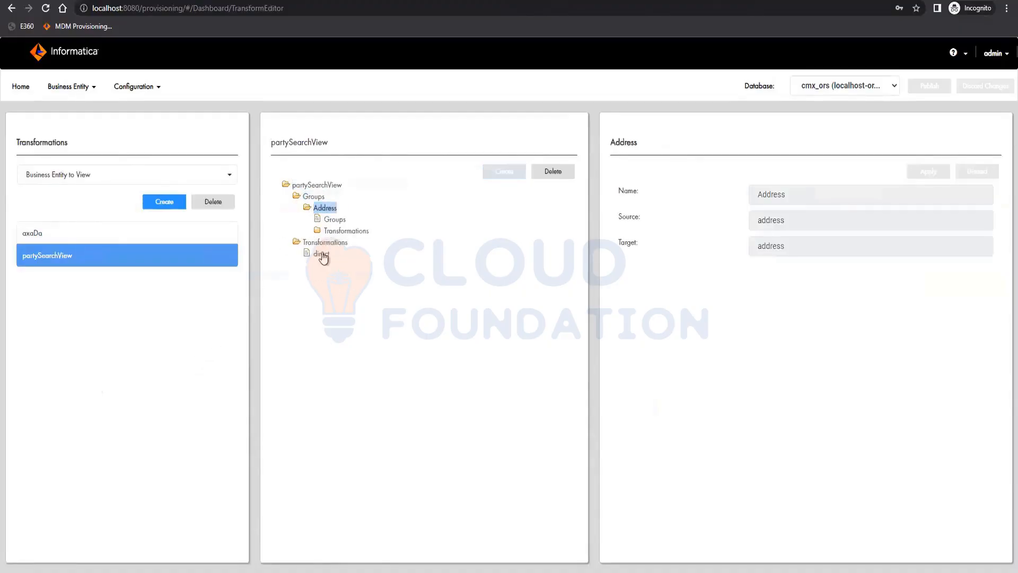
{"action": "left_click", "coordinate": [333, 220]}
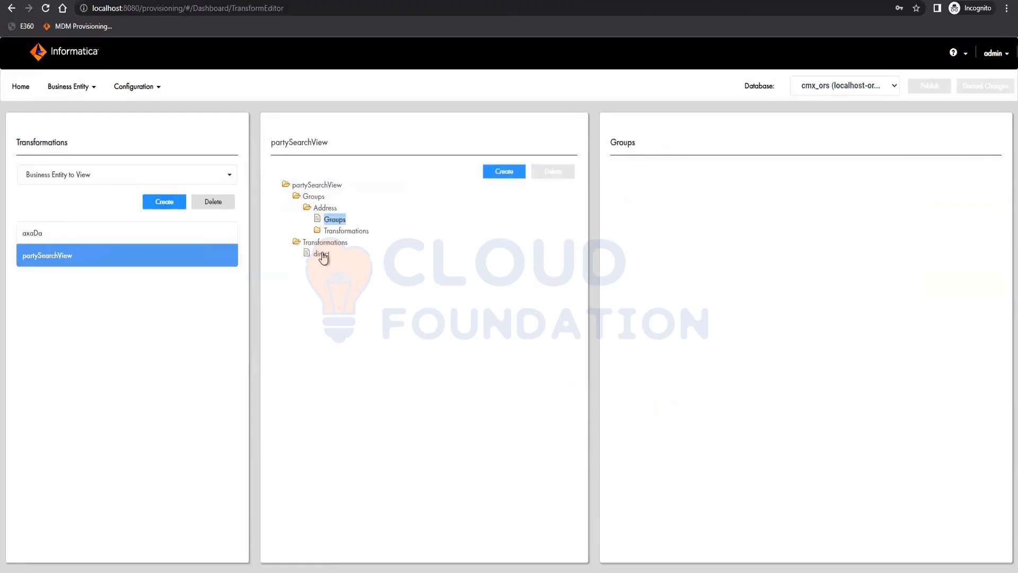
{"action": "left_click", "coordinate": [348, 231]}
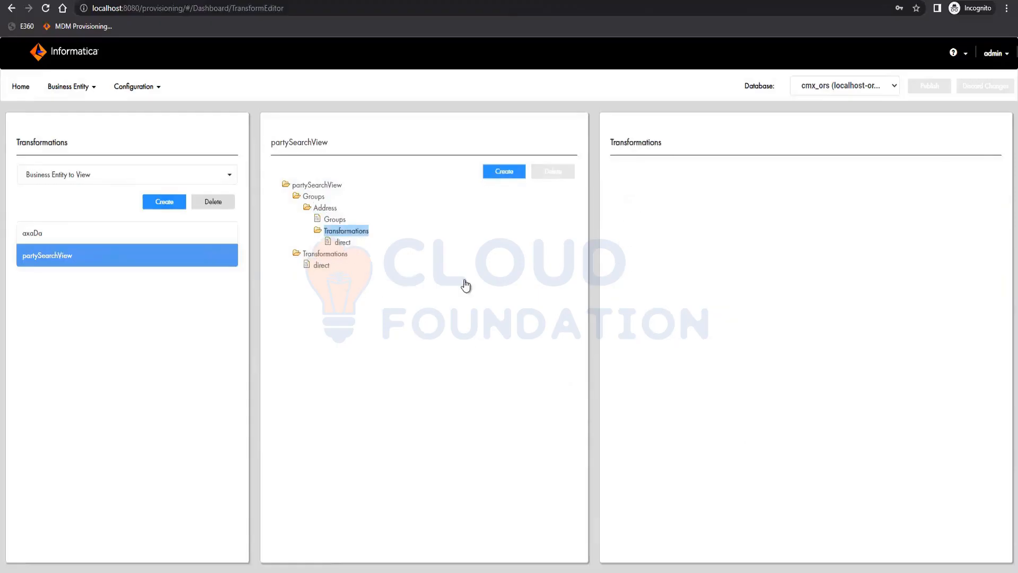
{"action": "left_click", "coordinate": [342, 242]}
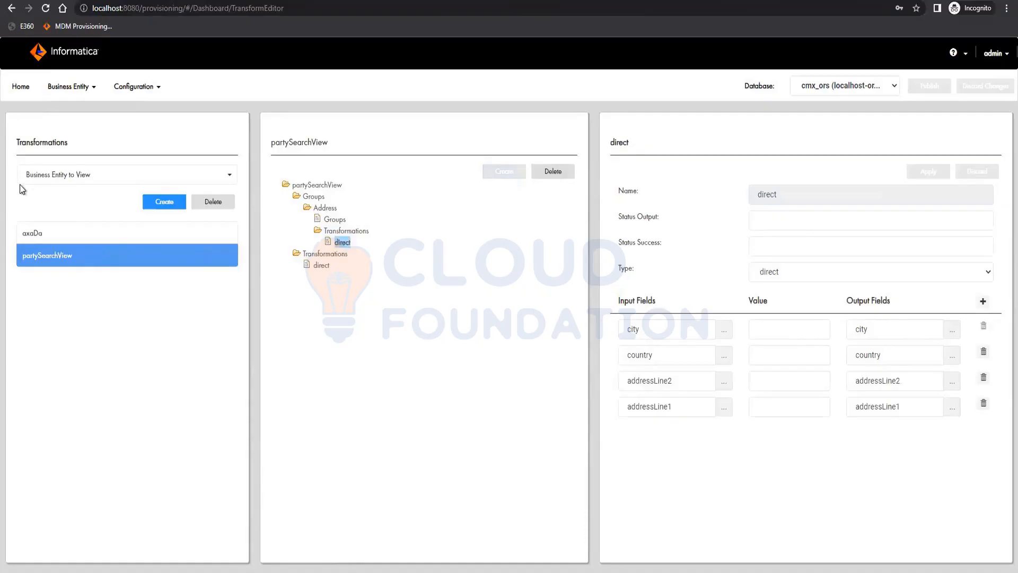
Switch to Business Entity to Business Entity transformations and inspect the party entity's registryIDValidation transformation
{"action": "left_click", "coordinate": [58, 176]}
{"action": "left_click", "coordinate": [63, 225]}
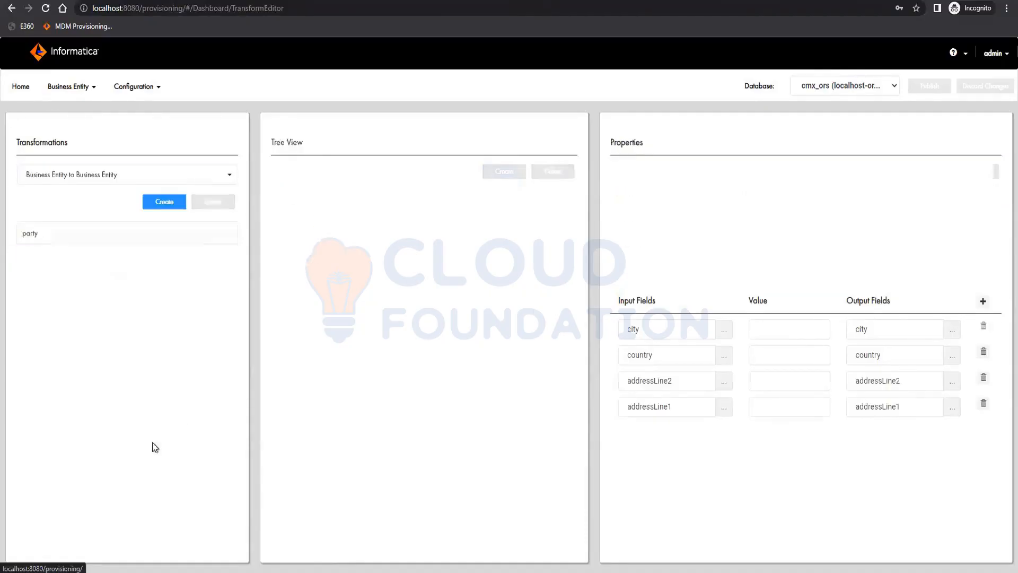
{"action": "left_click", "coordinate": [62, 234]}
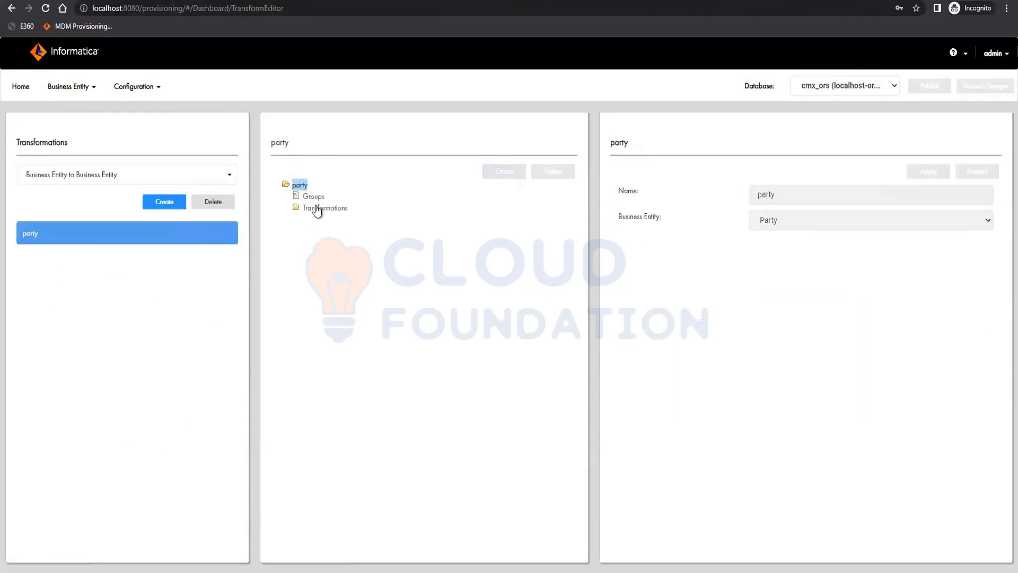
{"action": "left_click", "coordinate": [317, 208]}
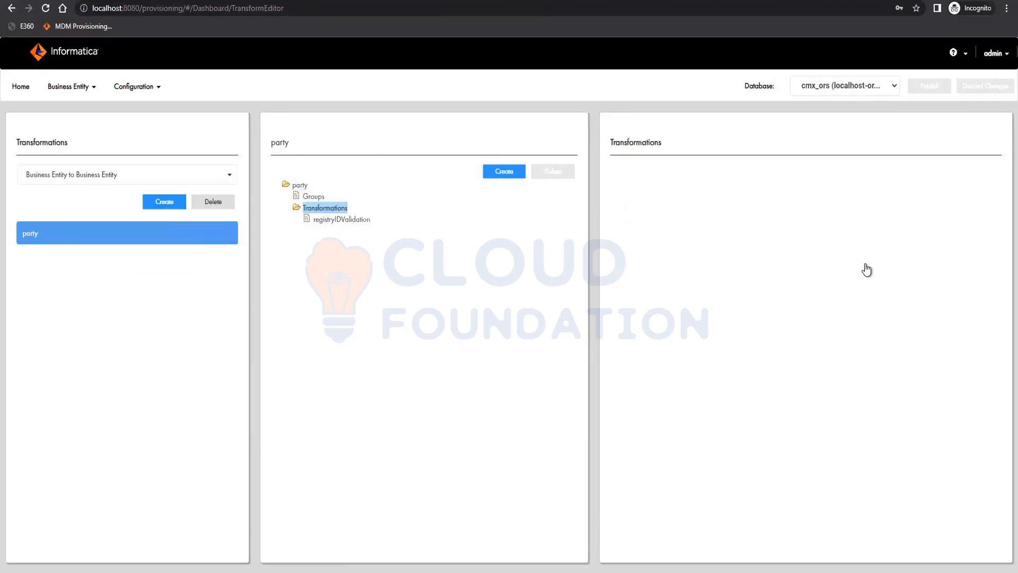
{"action": "left_click", "coordinate": [340, 219]}
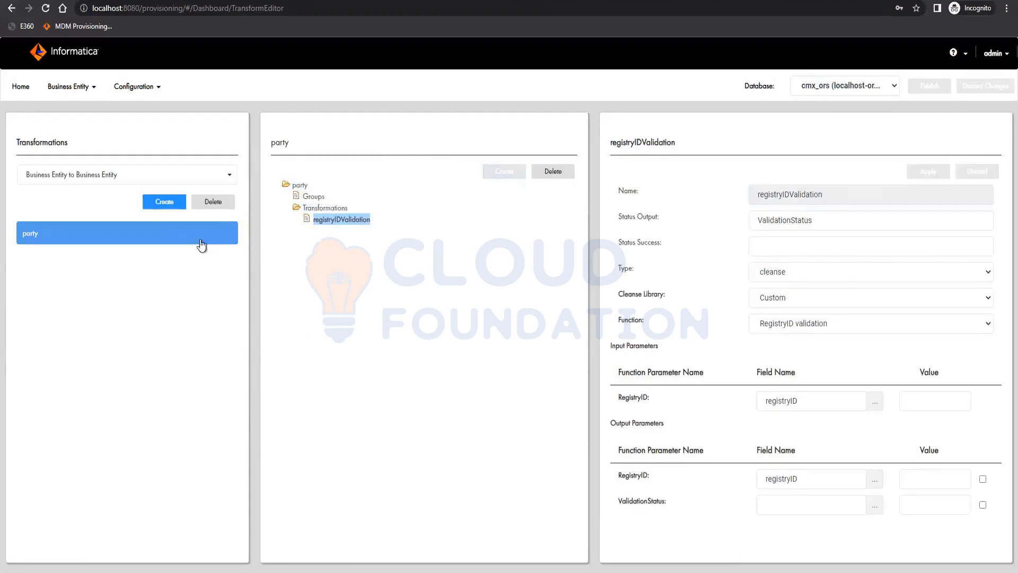
Open the Tasks editor, show the triggers and inspect the create trigger's events and roles
{"action": "left_click", "coordinate": [68, 87]}
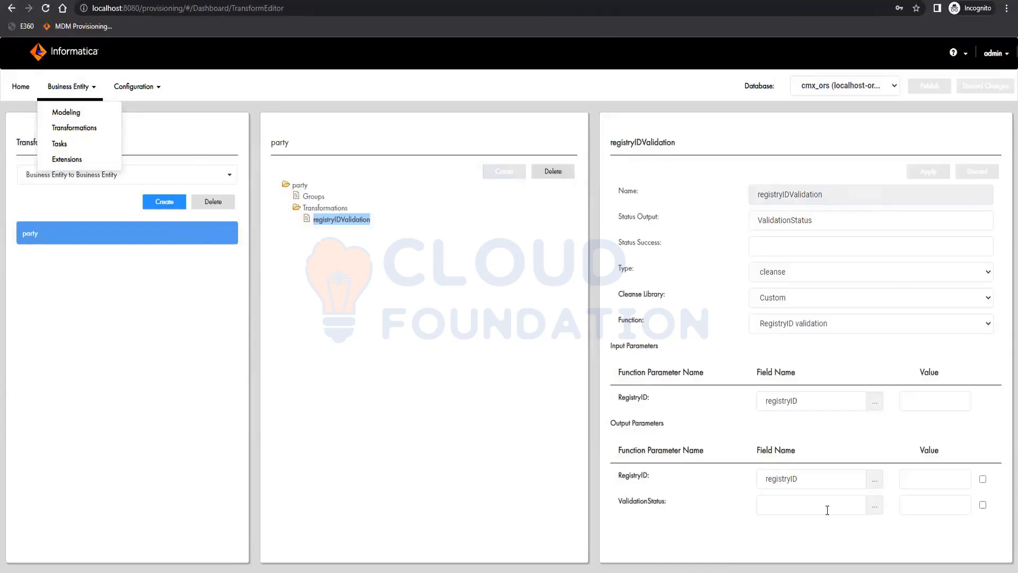
{"action": "left_click", "coordinate": [61, 143]}
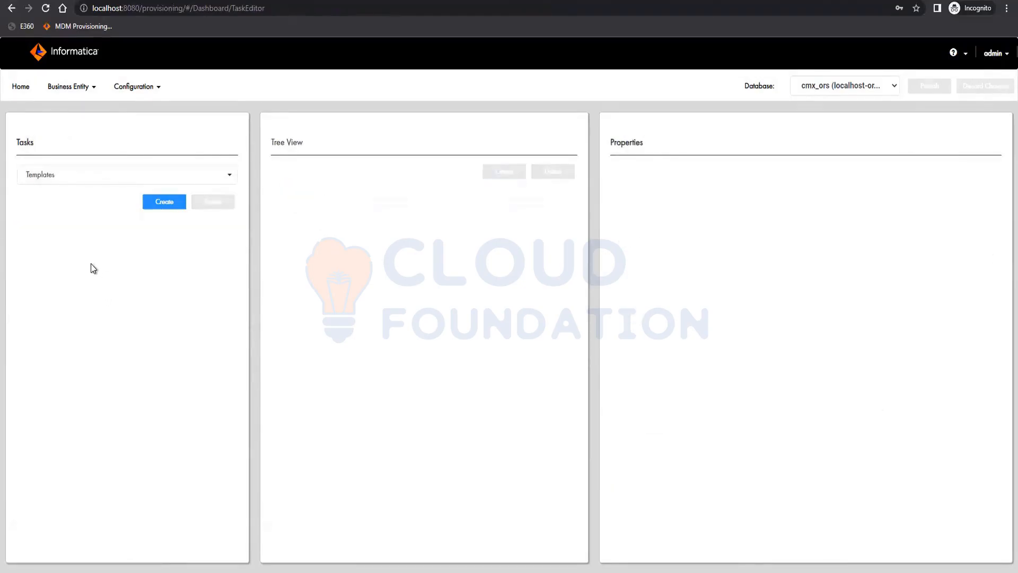
{"action": "left_click", "coordinate": [80, 182]}
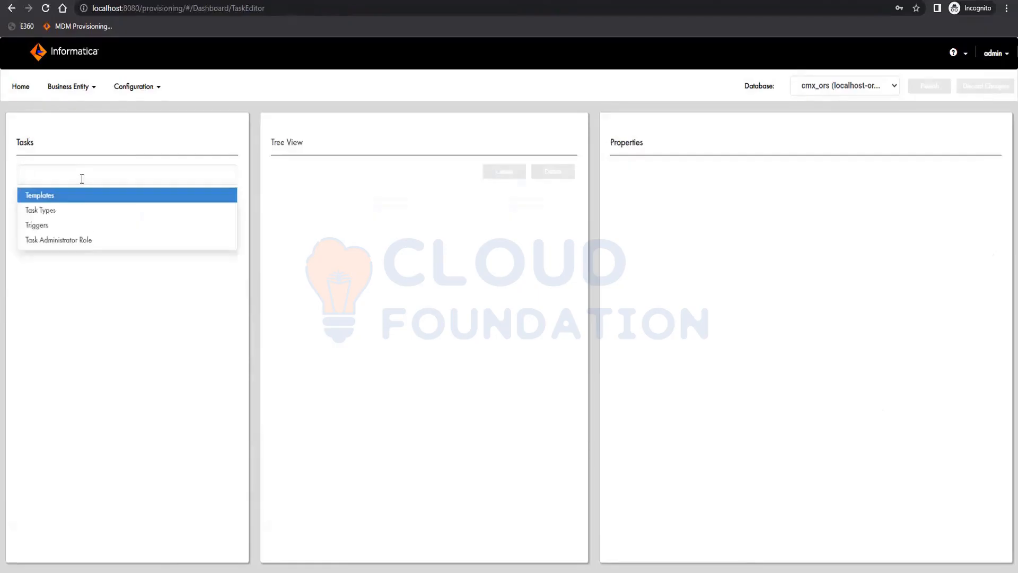
{"action": "left_click", "coordinate": [66, 227]}
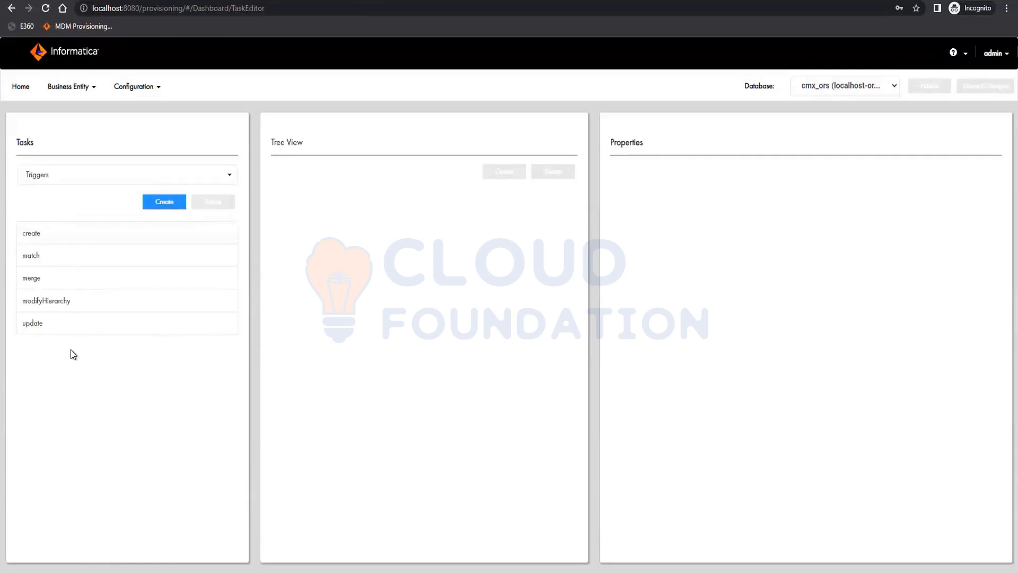
{"action": "left_click", "coordinate": [40, 242]}
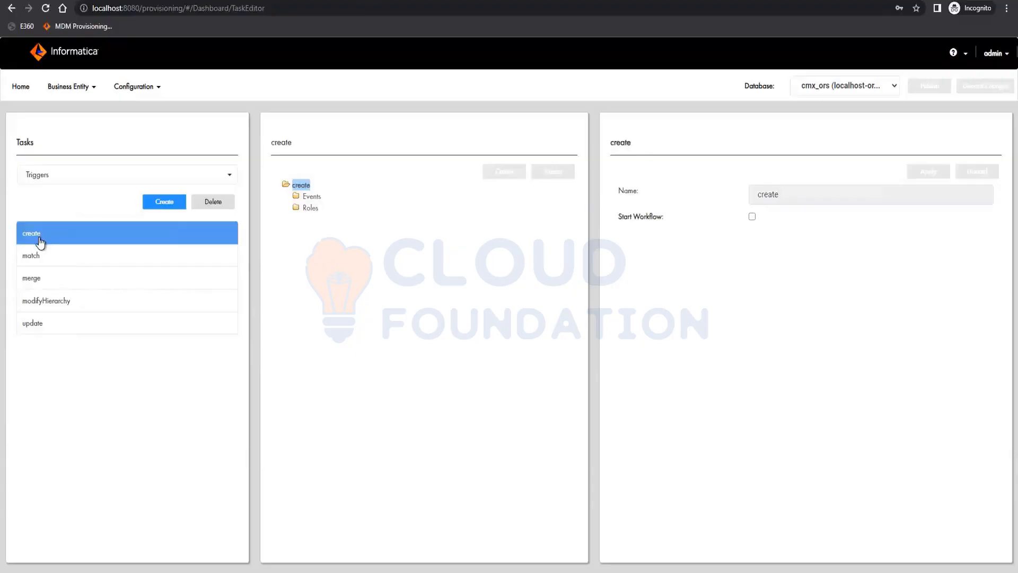
{"action": "left_click", "coordinate": [300, 197]}
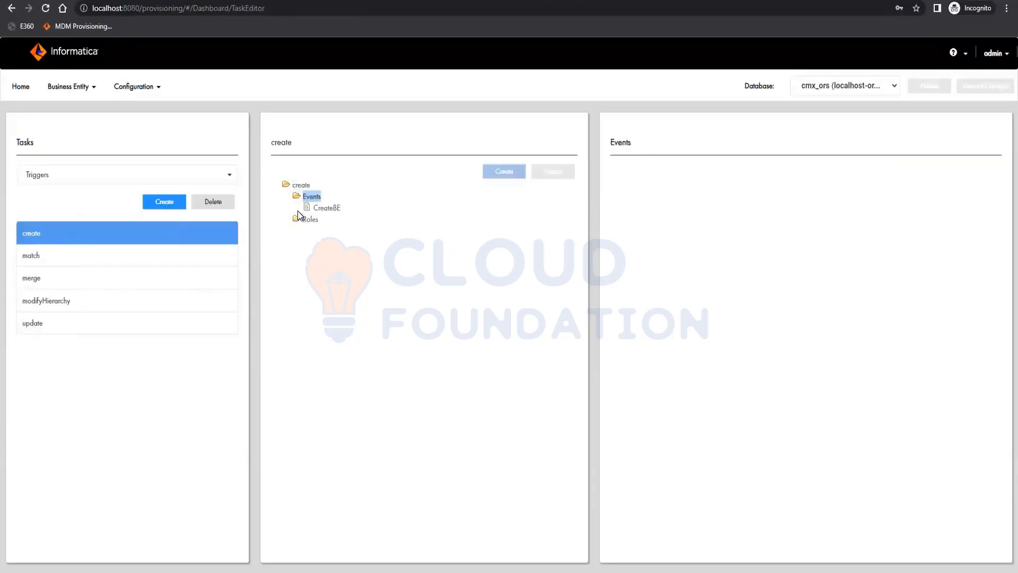
{"action": "left_click", "coordinate": [296, 219]}
Add an UpdateBE event to the create trigger and apply it
{"action": "left_click", "coordinate": [504, 171]}
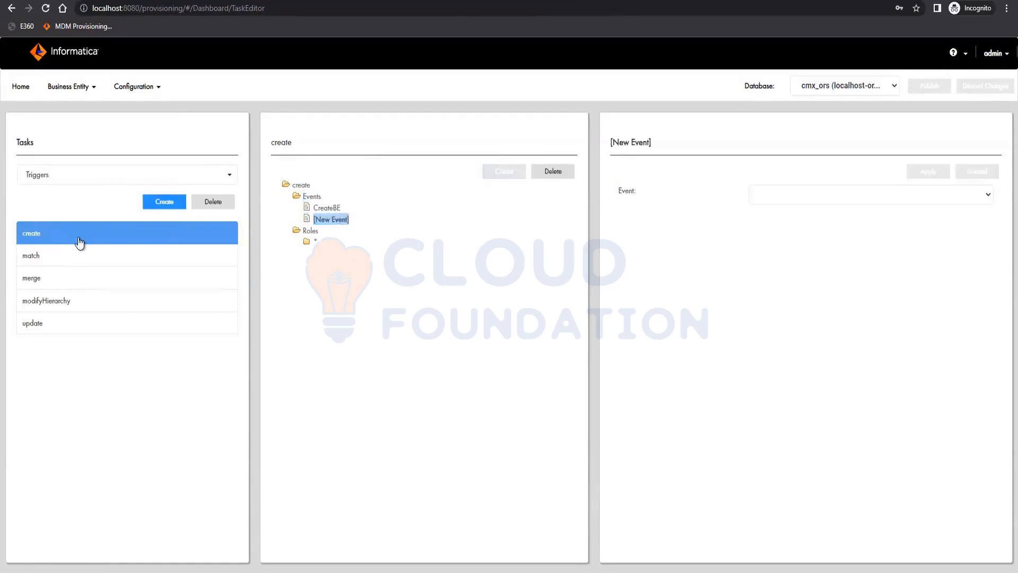
{"action": "left_click", "coordinate": [778, 197]}
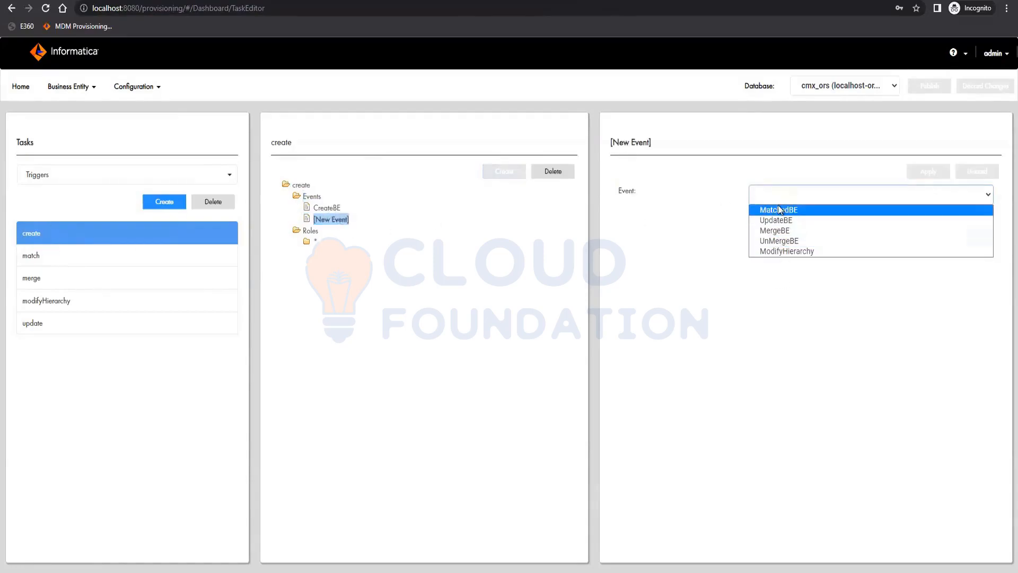
{"action": "left_click", "coordinate": [776, 220]}
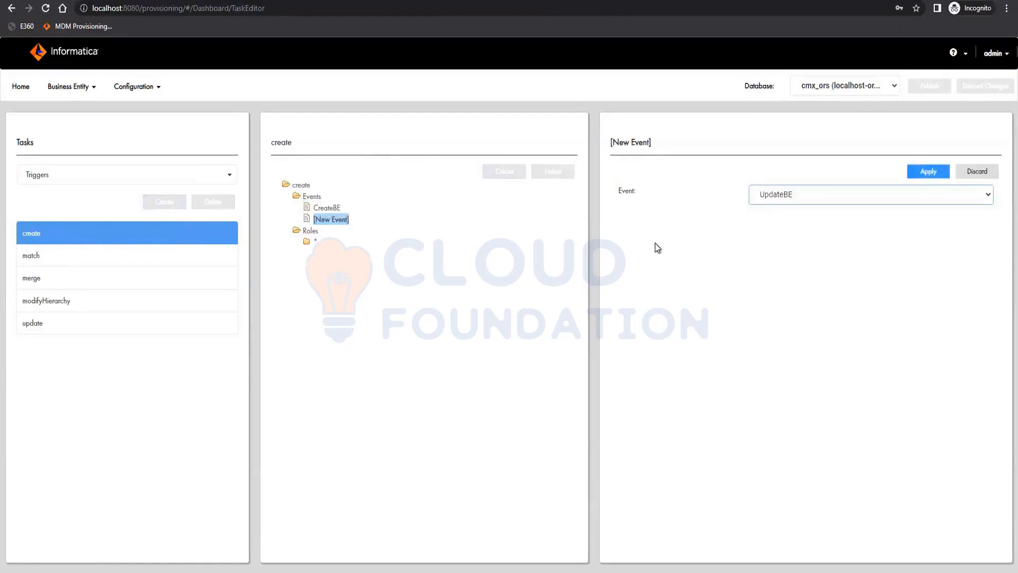
{"action": "left_click", "coordinate": [928, 175]}
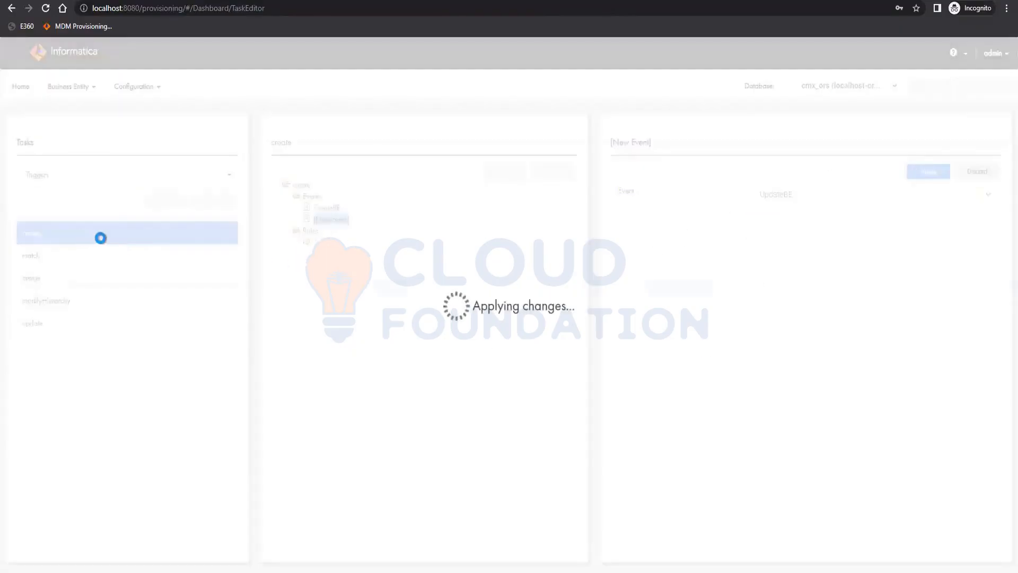
Add a MatchedBE event to the create trigger's events and apply it
{"action": "left_click", "coordinate": [311, 196]}
{"action": "left_click", "coordinate": [504, 171]}
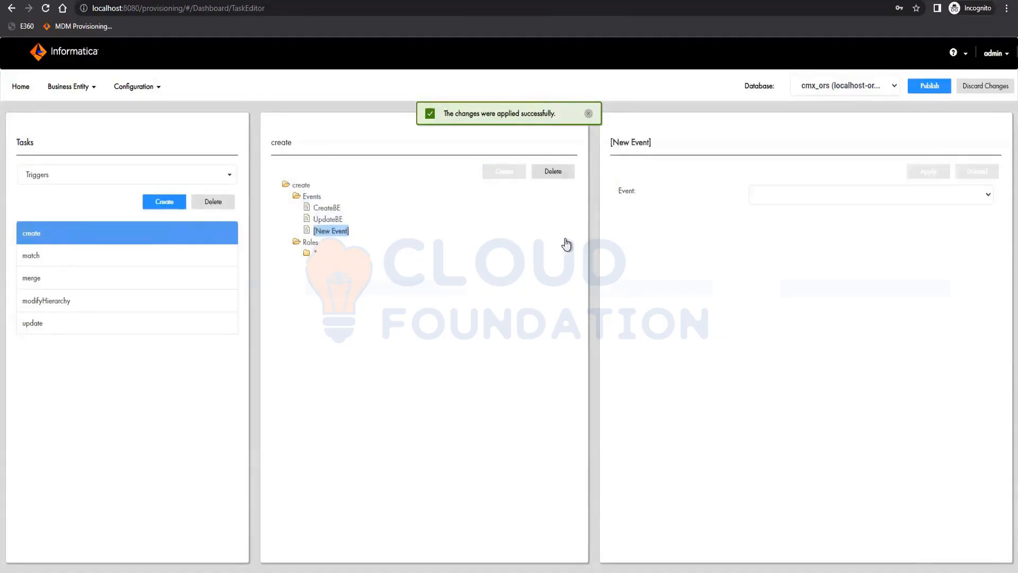
{"action": "left_click", "coordinate": [899, 194]}
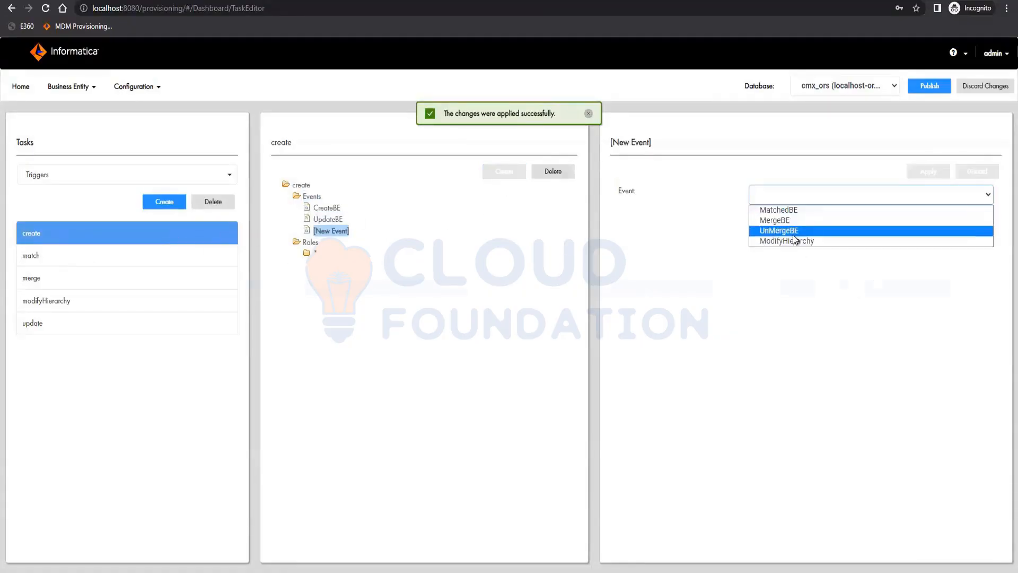
{"action": "left_click", "coordinate": [800, 212]}
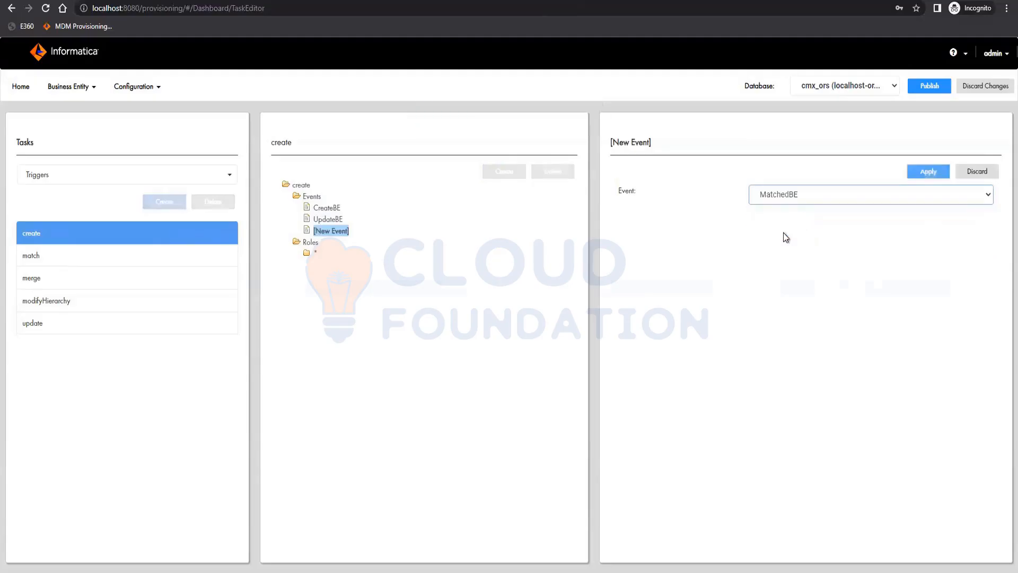
{"action": "left_click", "coordinate": [928, 171]}
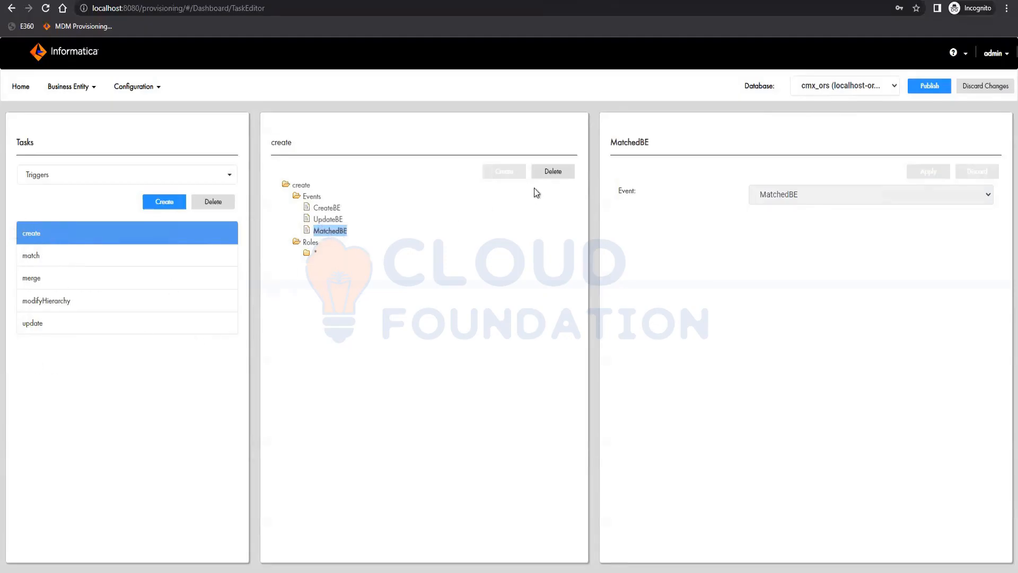
Delete the MatchedBE and UpdateBE events from the create trigger
{"action": "left_click", "coordinate": [557, 172]}
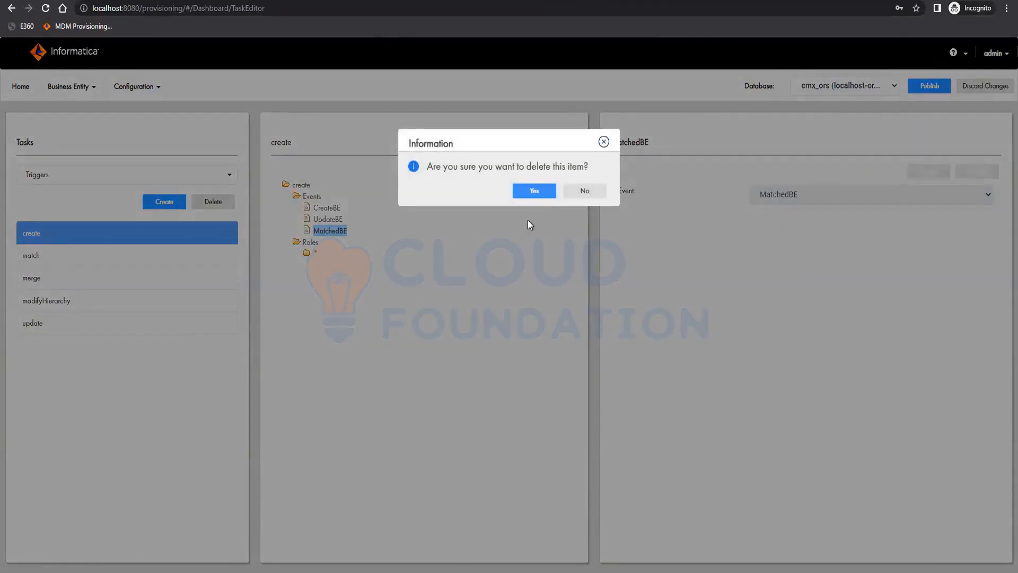
{"action": "key", "text": "Return"}
{"action": "left_click", "coordinate": [327, 219]}
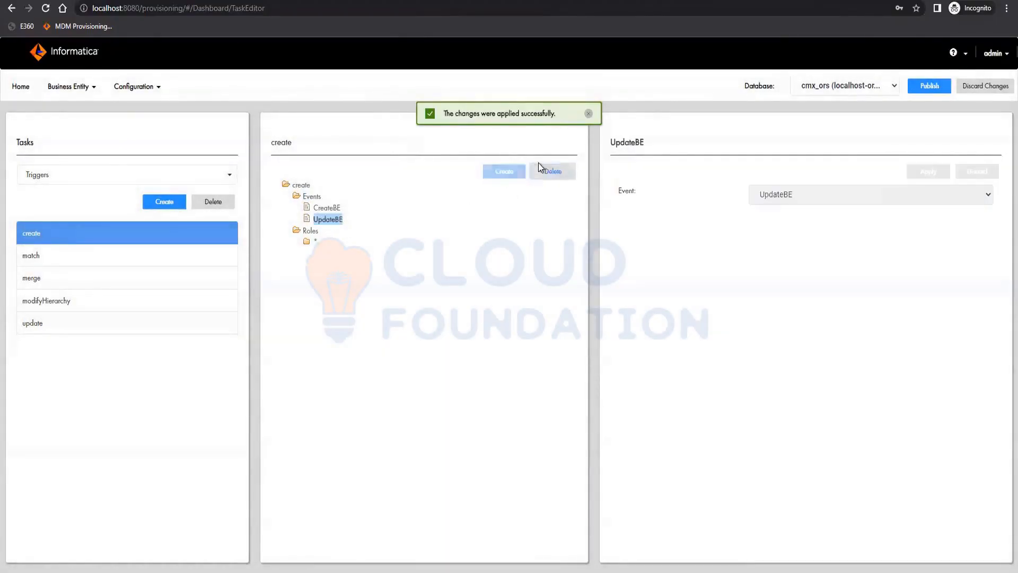
{"action": "left_click", "coordinate": [552, 172]}
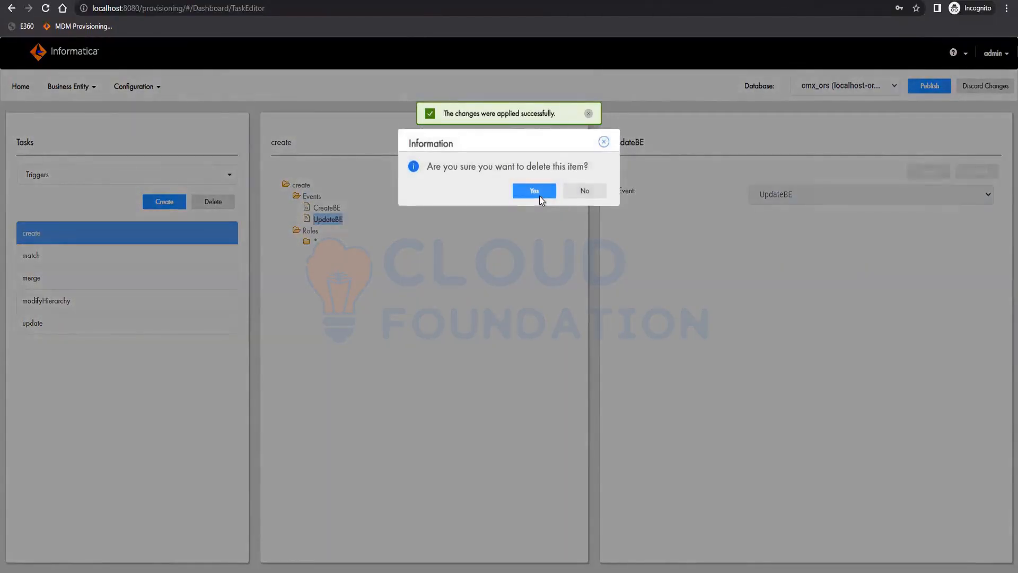
{"action": "key", "text": "Return"}
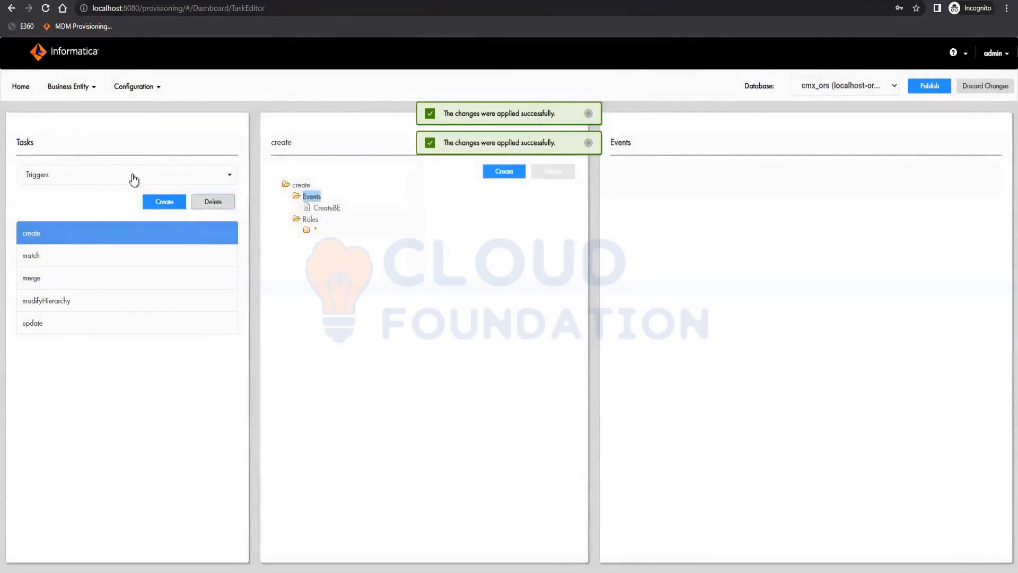
Switch to Task Types and examine the Create task type's roles and properties
{"action": "left_click", "coordinate": [117, 175]}
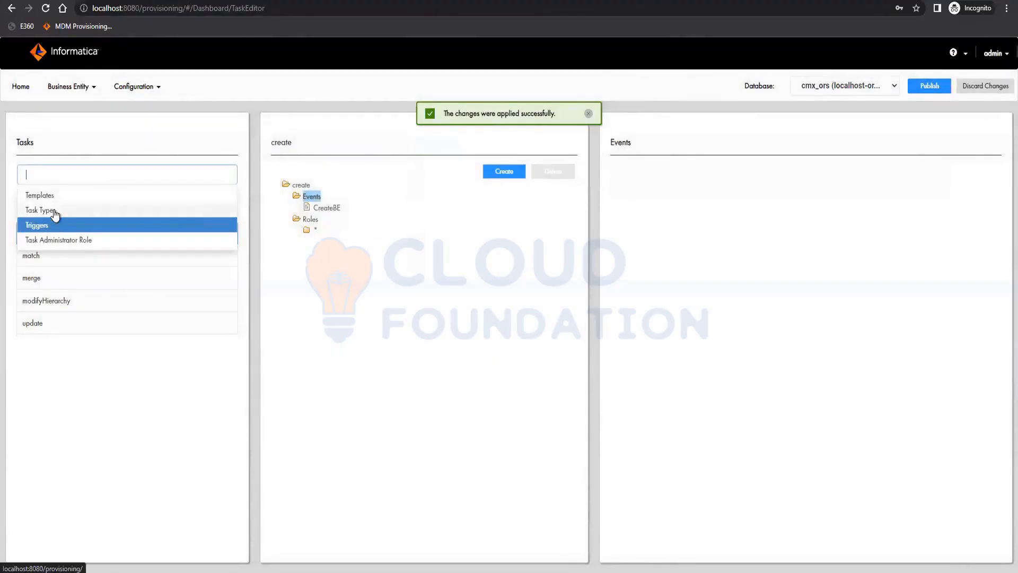
{"action": "left_click", "coordinate": [56, 210]}
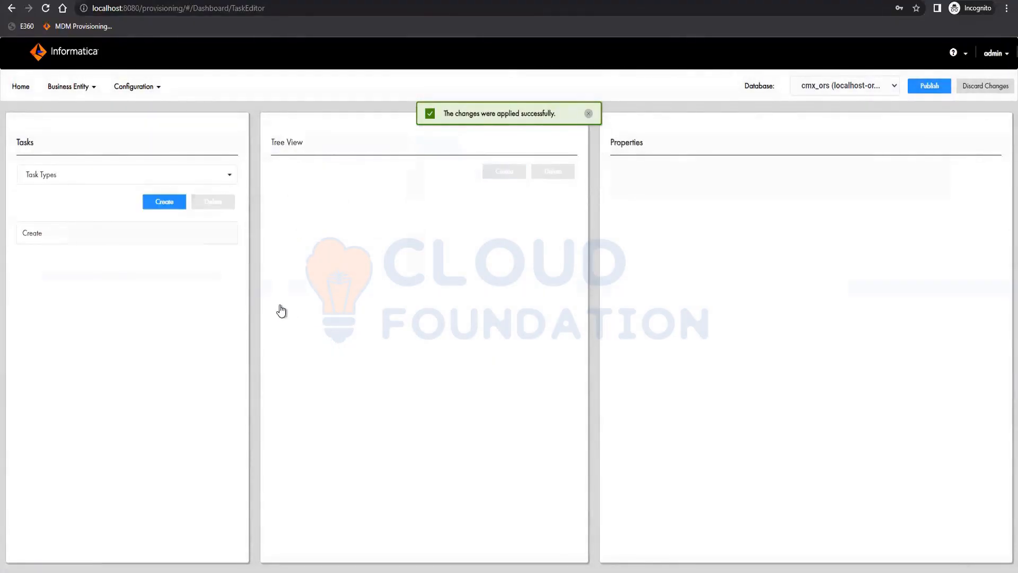
{"action": "left_click", "coordinate": [170, 239]}
{"action": "left_click", "coordinate": [310, 197]}
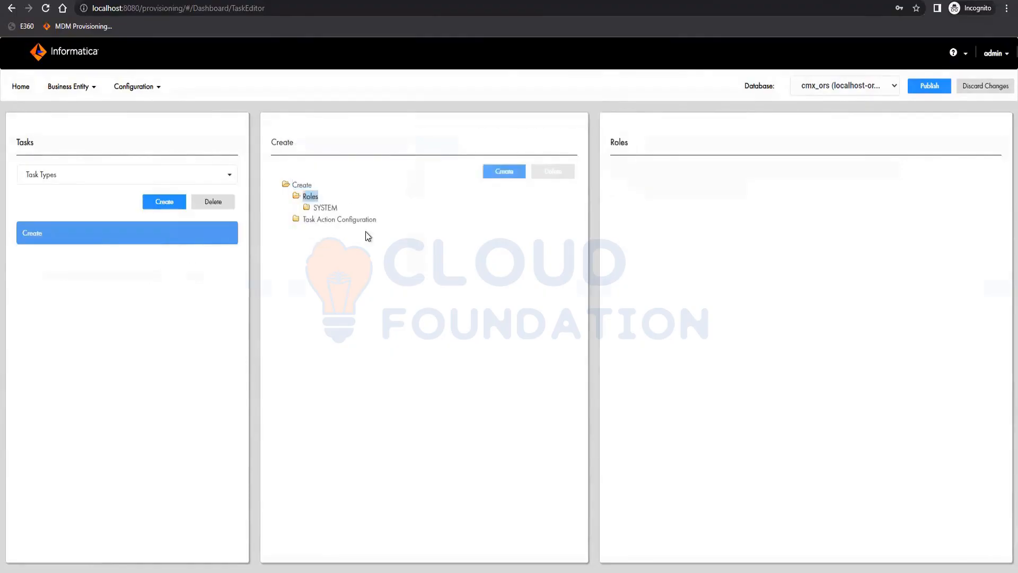
{"action": "left_click", "coordinate": [123, 230]}
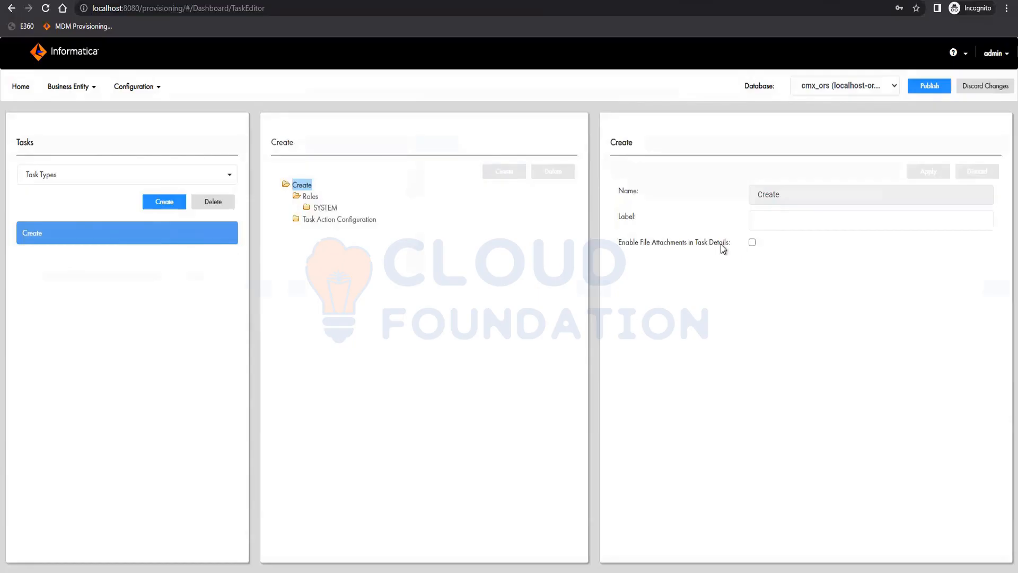
Switch to task templates, create a new template and delete it again
{"action": "left_click", "coordinate": [106, 170]}
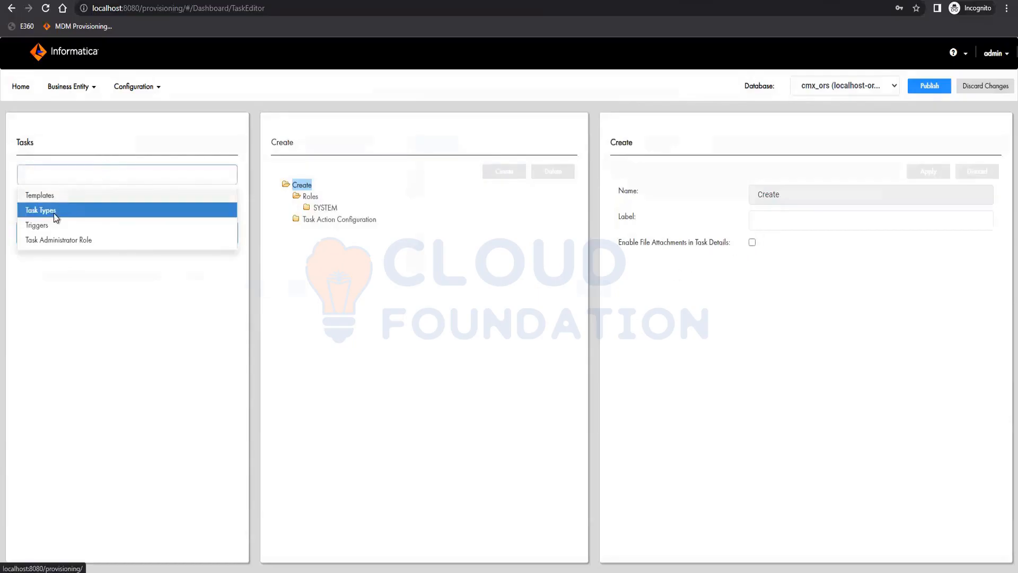
{"action": "left_click", "coordinate": [62, 196]}
{"action": "left_click", "coordinate": [161, 203]}
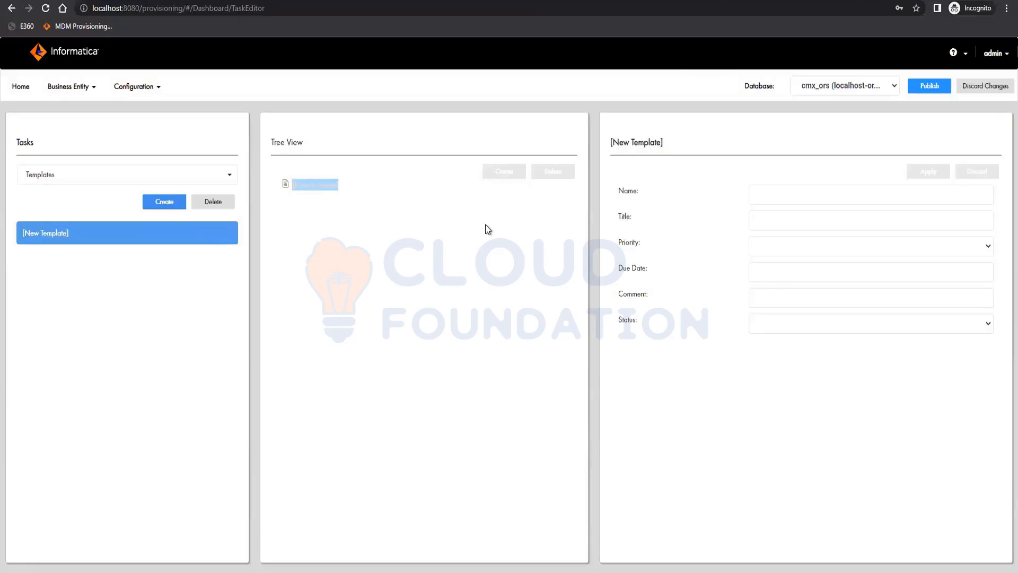
{"action": "left_click", "coordinate": [222, 202]}
{"action": "key", "text": "Return"}
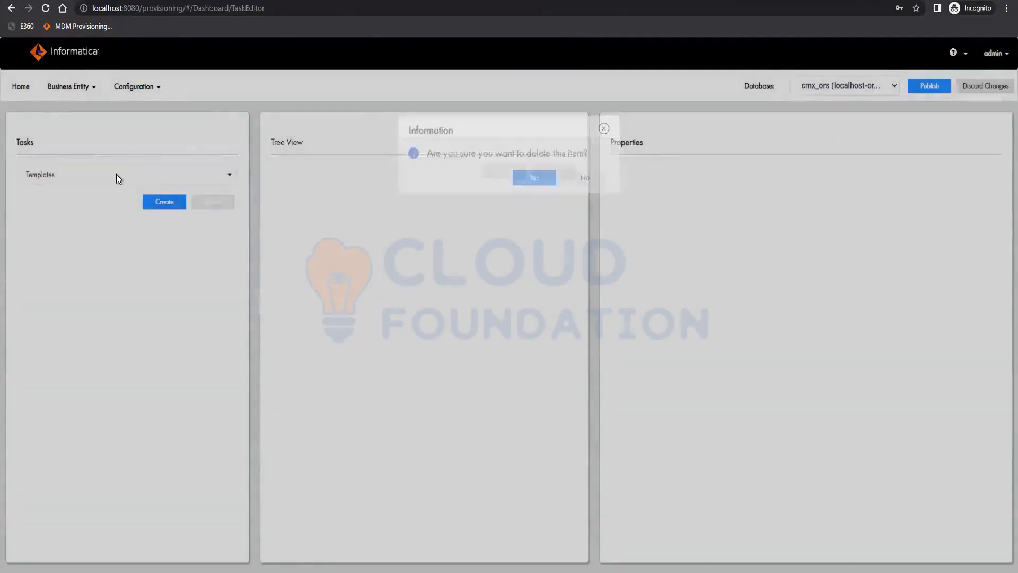
Switch the task list to Triggers and inspect the create trigger's events and properties
{"action": "left_click", "coordinate": [113, 174]}
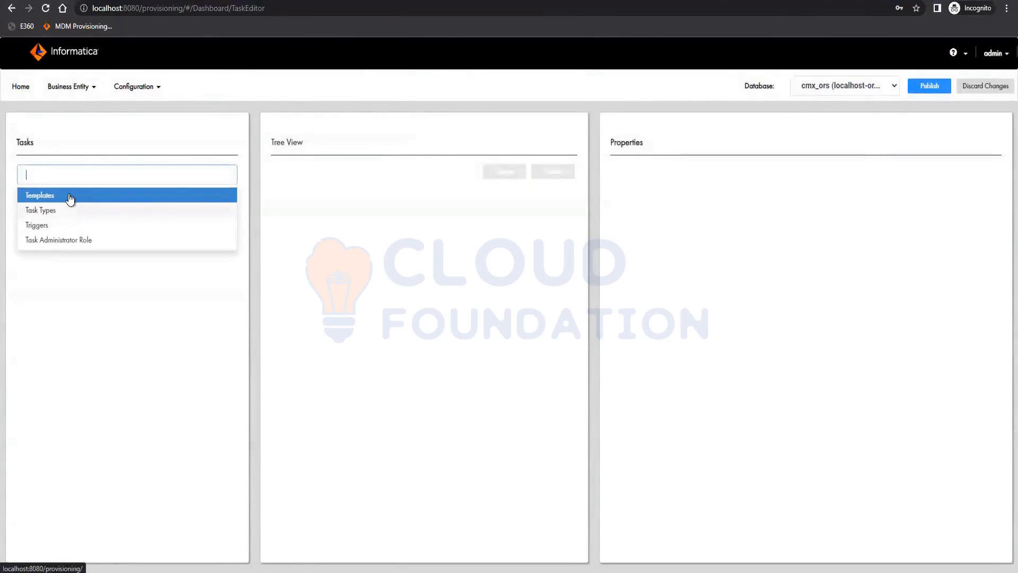
{"action": "left_click", "coordinate": [52, 225]}
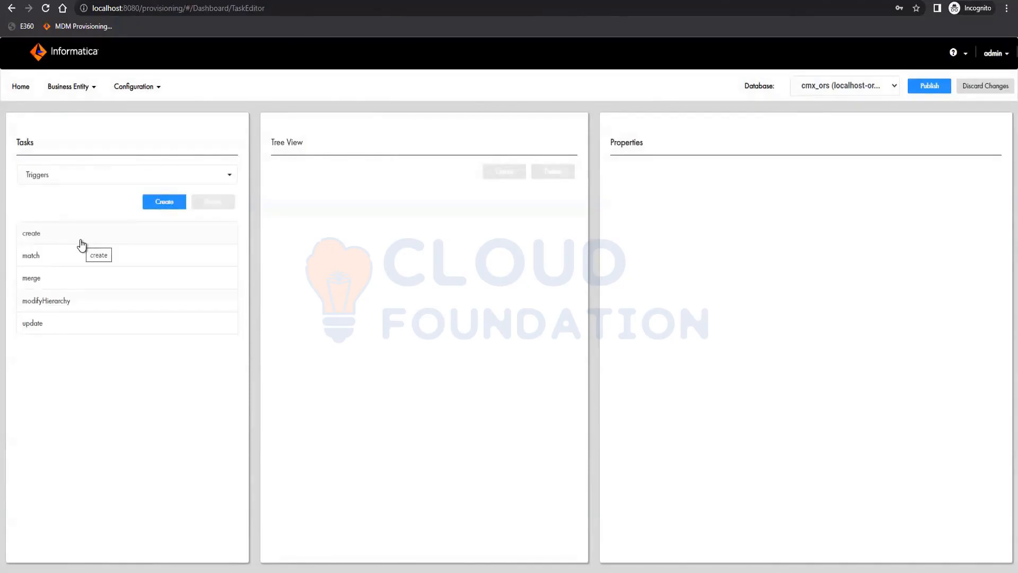
{"action": "left_click", "coordinate": [80, 240]}
{"action": "left_click", "coordinate": [312, 198]}
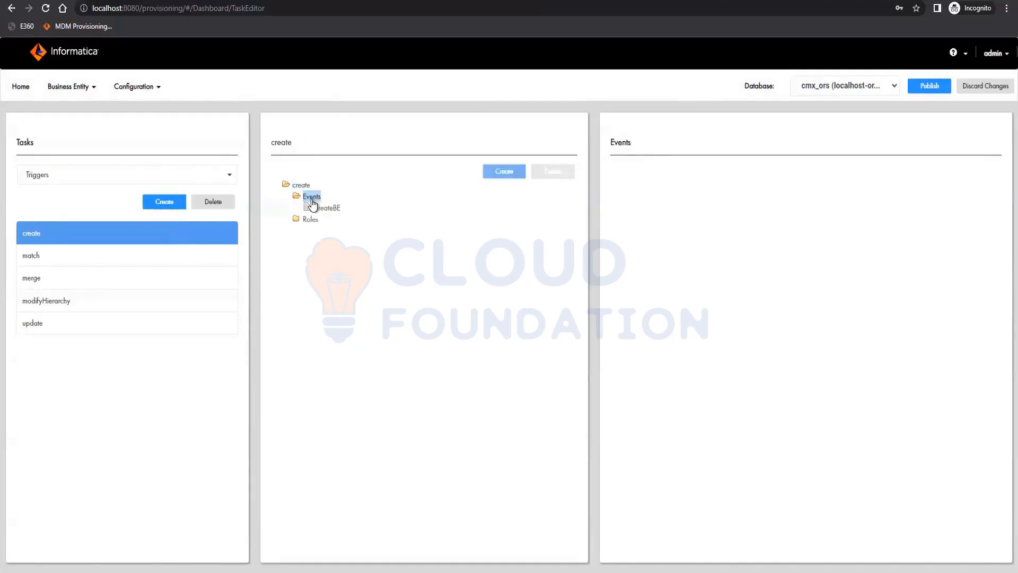
{"action": "left_click", "coordinate": [300, 187]}
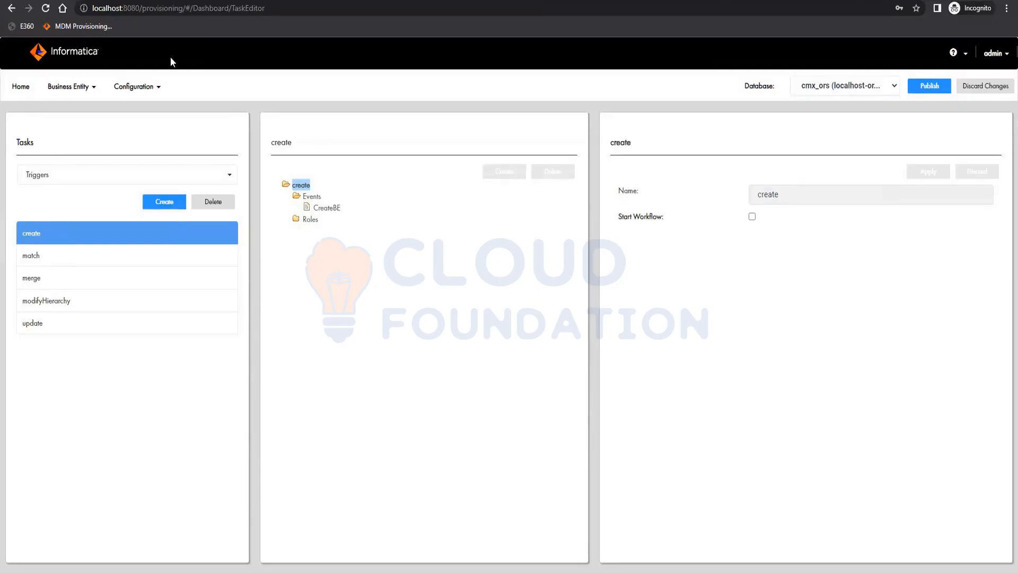
Open Data Director, sign in as admin with the account password, and open Party Application, dismissing the New dialog
{"action": "left_click", "coordinate": [18, 25]}
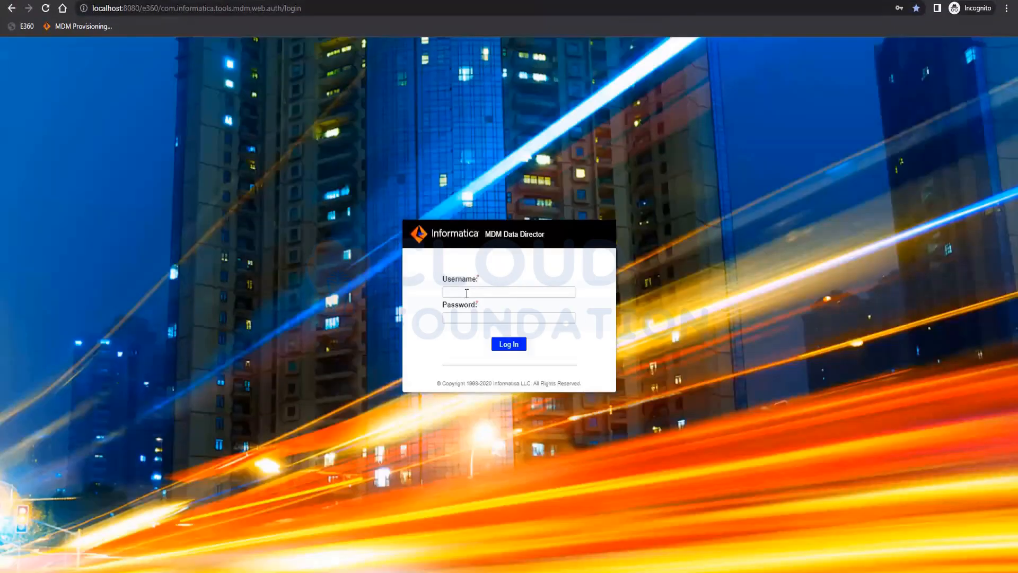
{"action": "left_click", "coordinate": [469, 291]}
{"action": "type", "text": "a"}
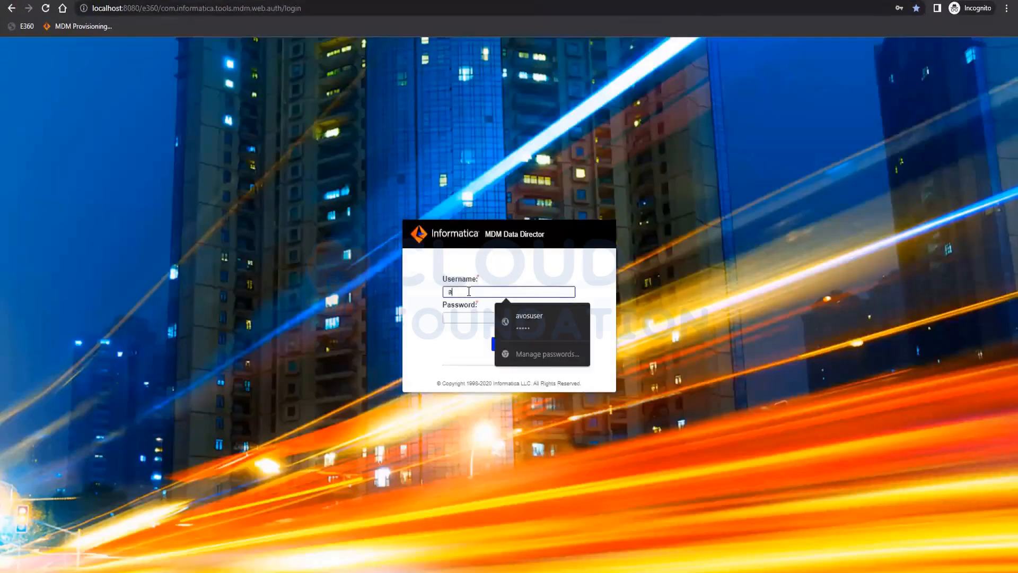
{"action": "type", "text": "dmin"}
{"action": "key", "text": "Tab"}
{"action": "type", "text": "****"}
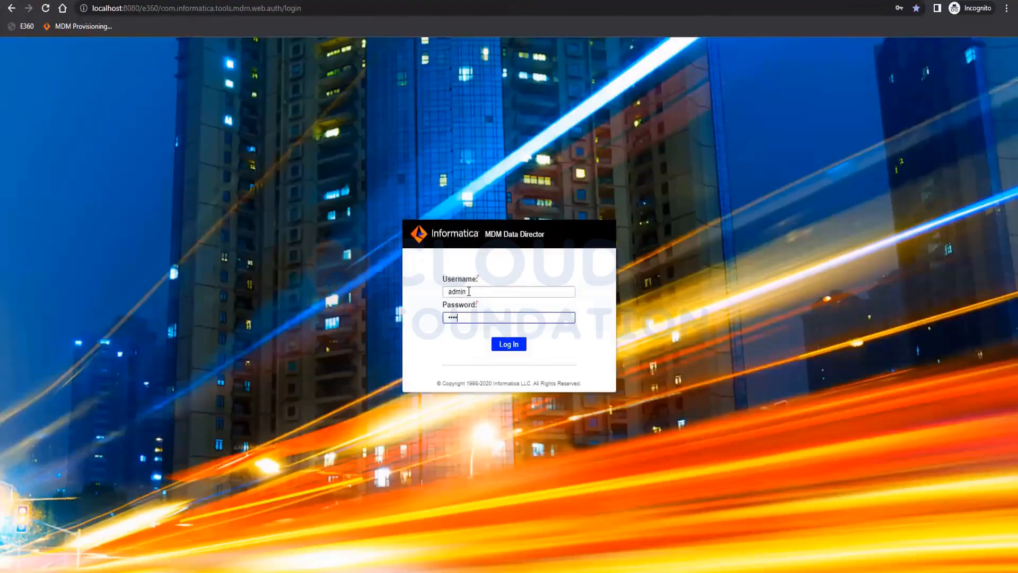
{"action": "type", "text": "*"}
{"action": "key", "text": "Return"}
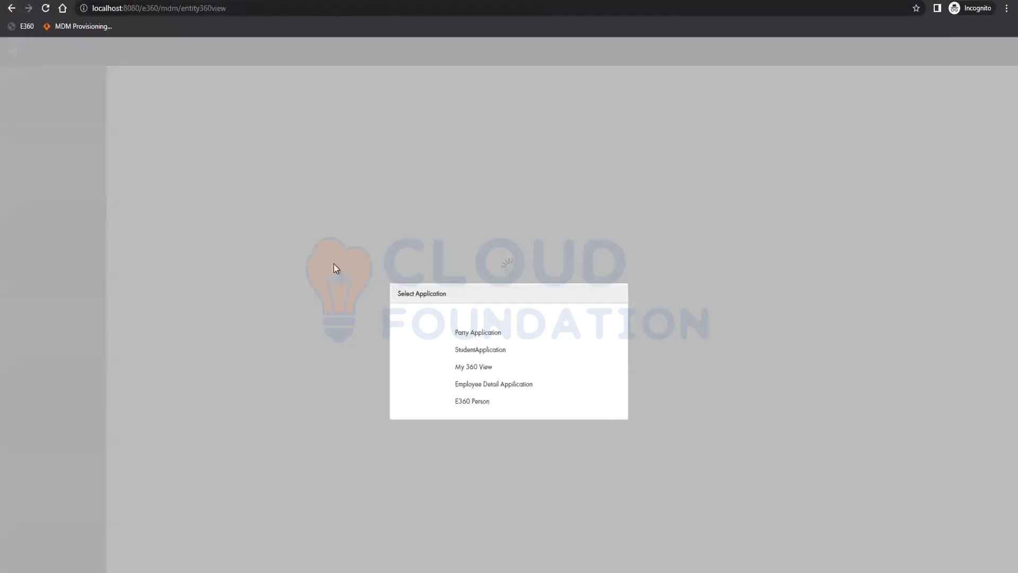
{"action": "left_click", "coordinate": [485, 334]}
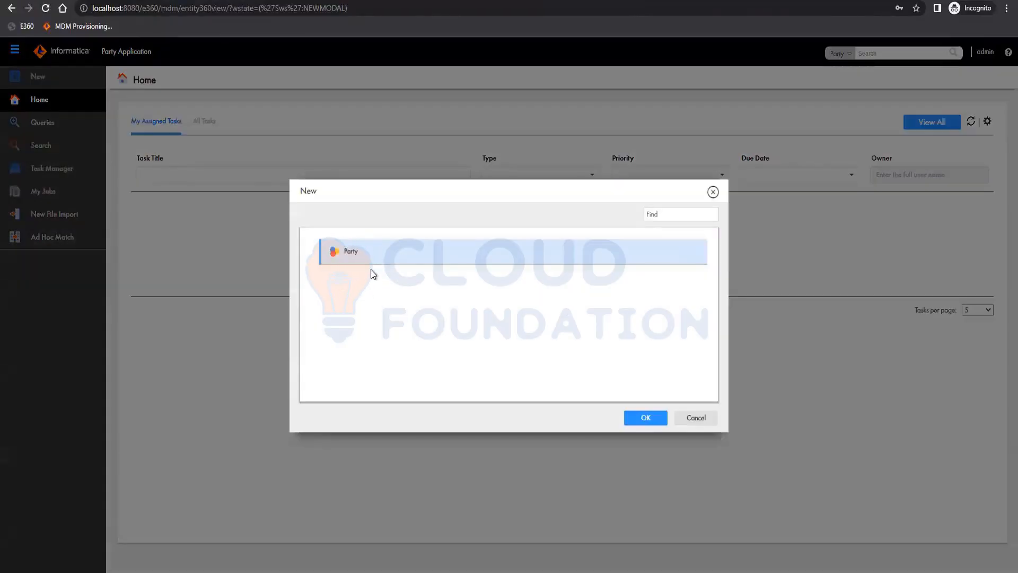
{"action": "left_click", "coordinate": [703, 420]}
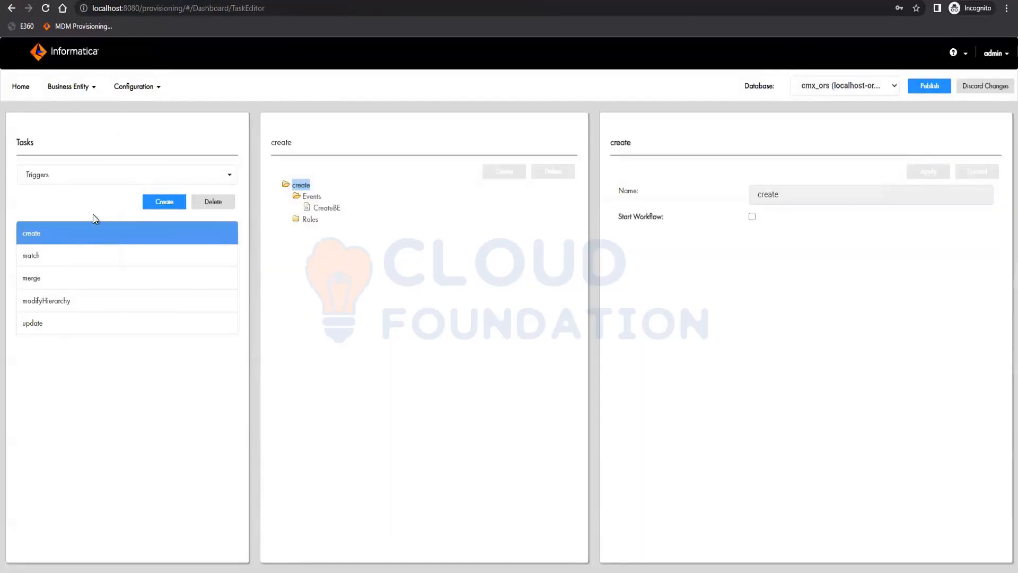
Examine the create trigger's CreateBE event, its roles, and the business entity options for Party
{"action": "left_click", "coordinate": [325, 210]}
{"action": "left_click", "coordinate": [313, 225]}
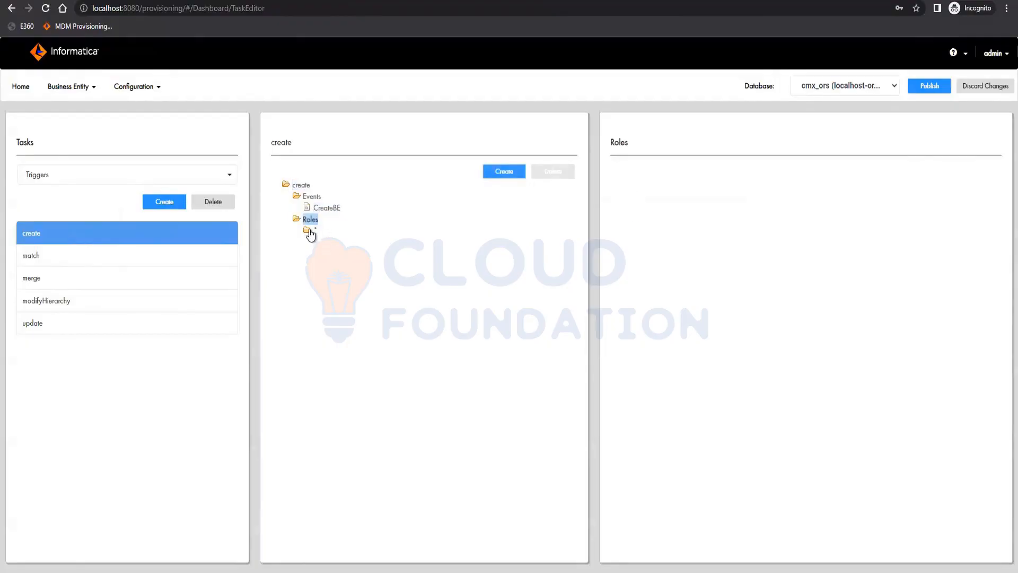
{"action": "left_click", "coordinate": [344, 242]}
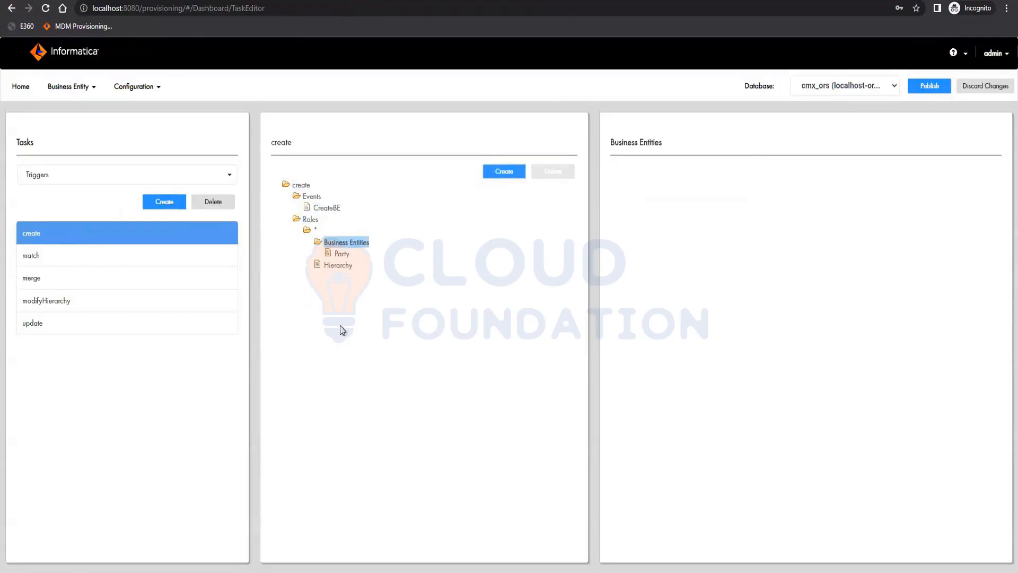
{"action": "left_click", "coordinate": [341, 254]}
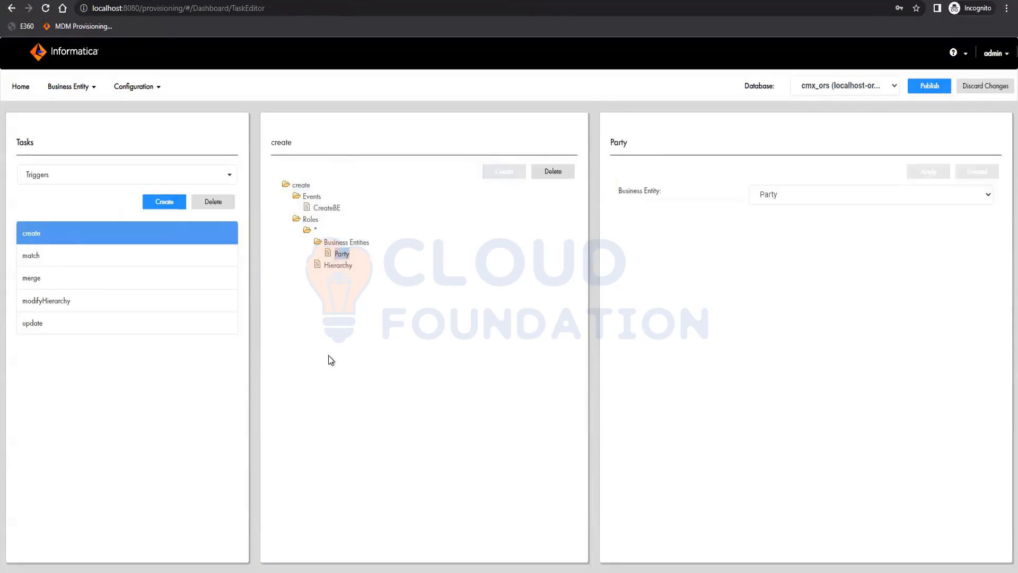
{"action": "left_click", "coordinate": [344, 242]}
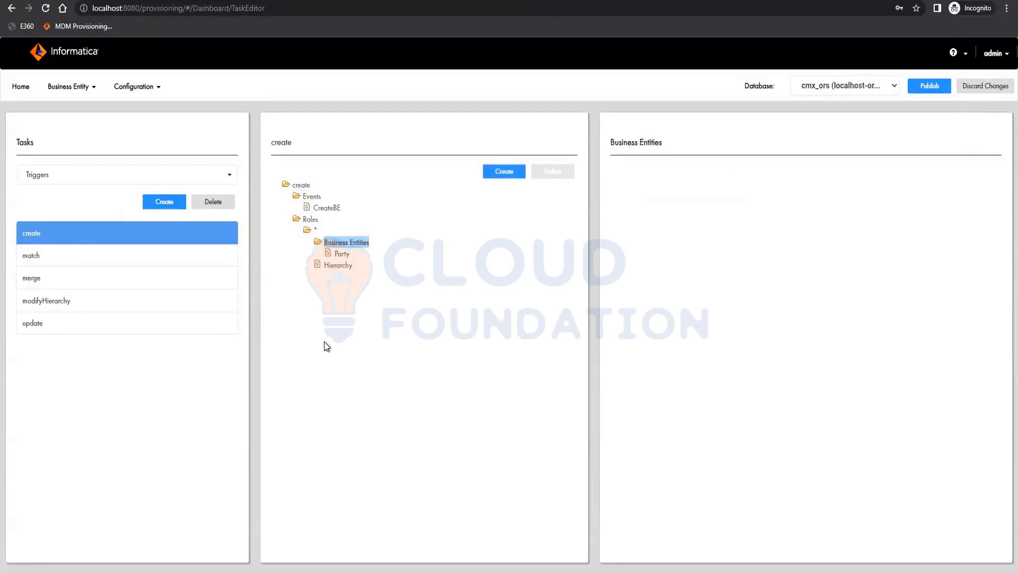
{"action": "left_click", "coordinate": [330, 254]}
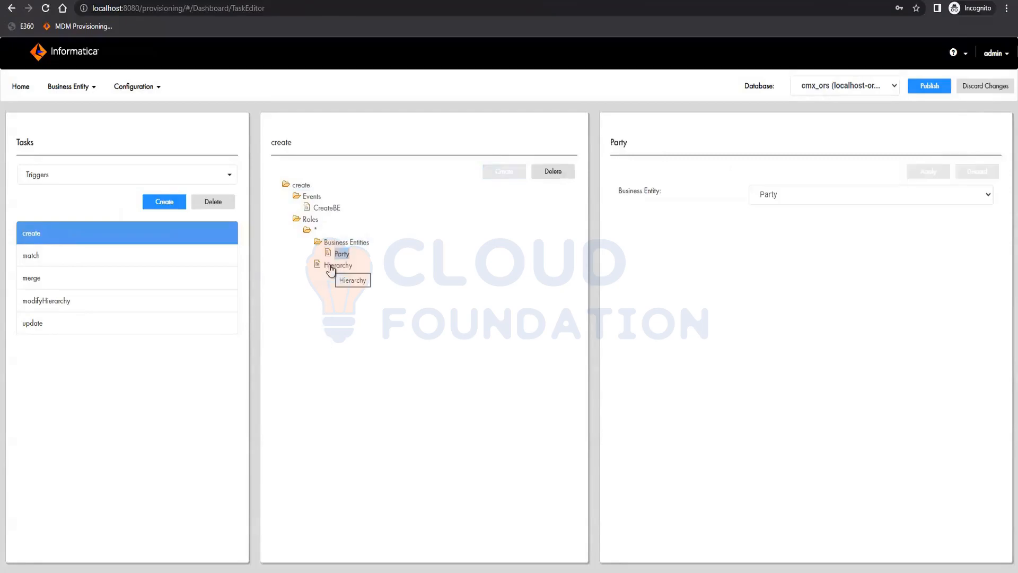
{"action": "left_click", "coordinate": [788, 192]}
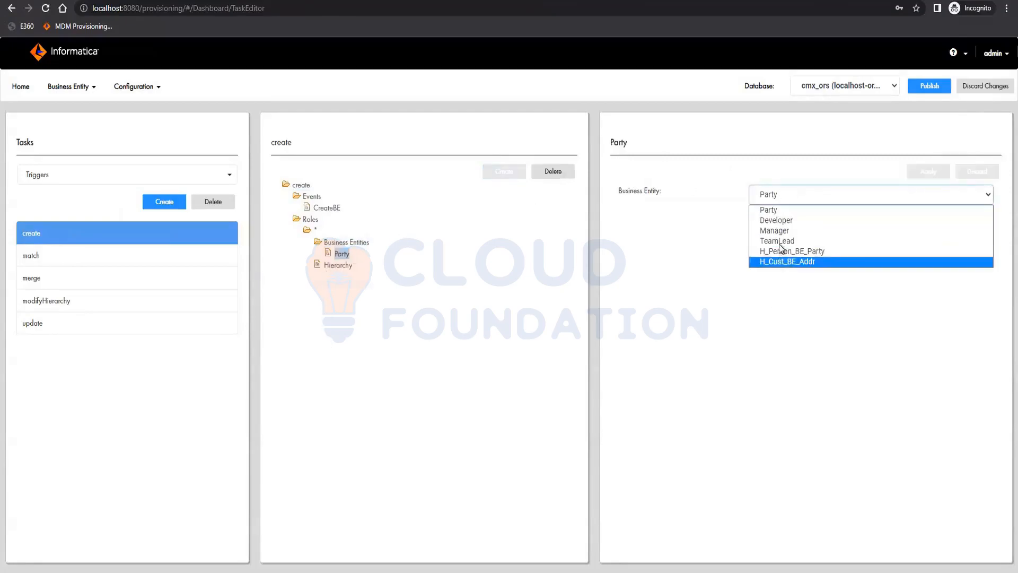
{"action": "left_click", "coordinate": [367, 315]}
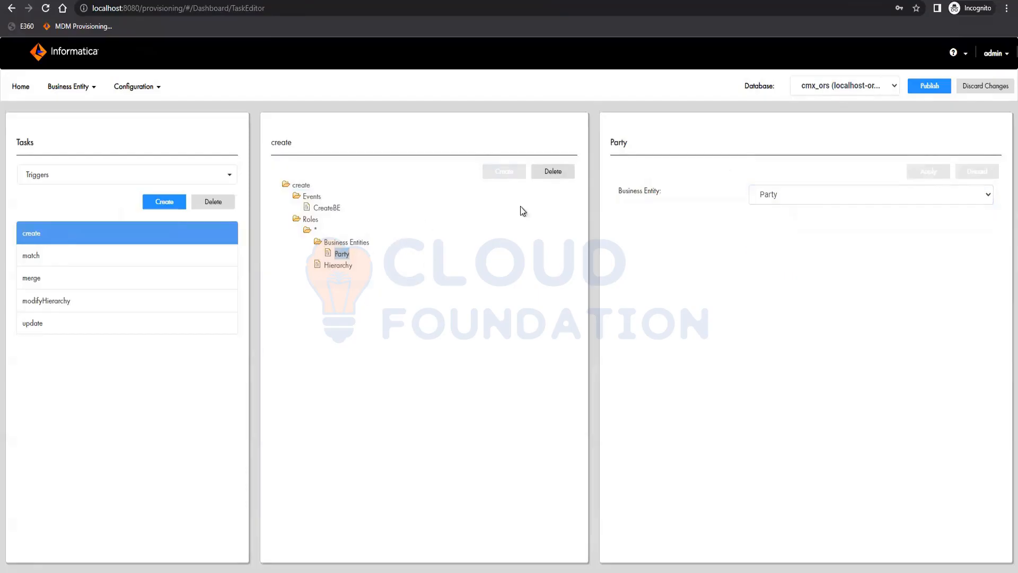
Delete the Party business entity from the create trigger's roles and publish the changes
{"action": "left_click", "coordinate": [552, 172]}
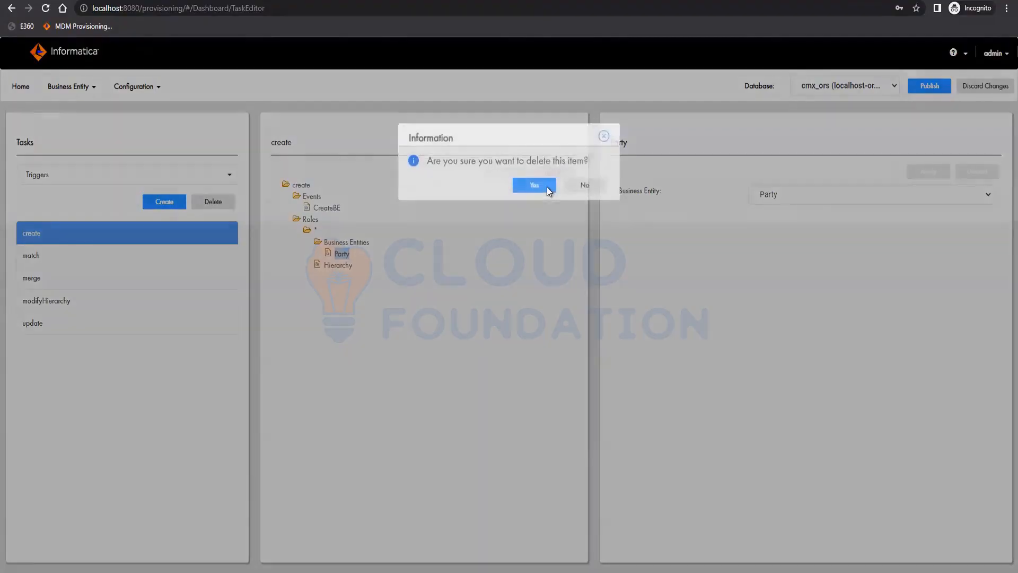
{"action": "key", "text": "Return"}
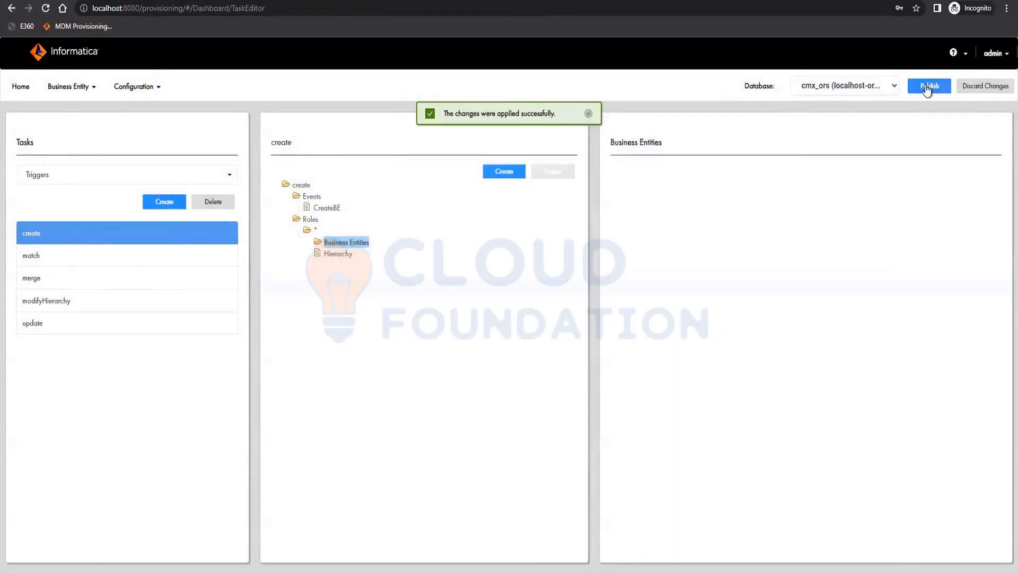
{"action": "left_click", "coordinate": [928, 86]}
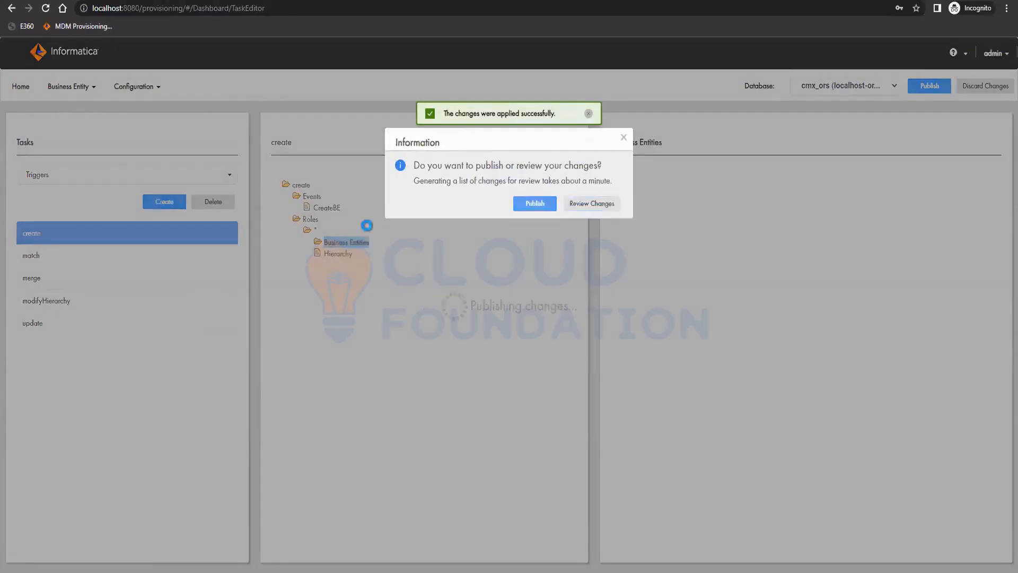
{"action": "key", "text": "Return"}
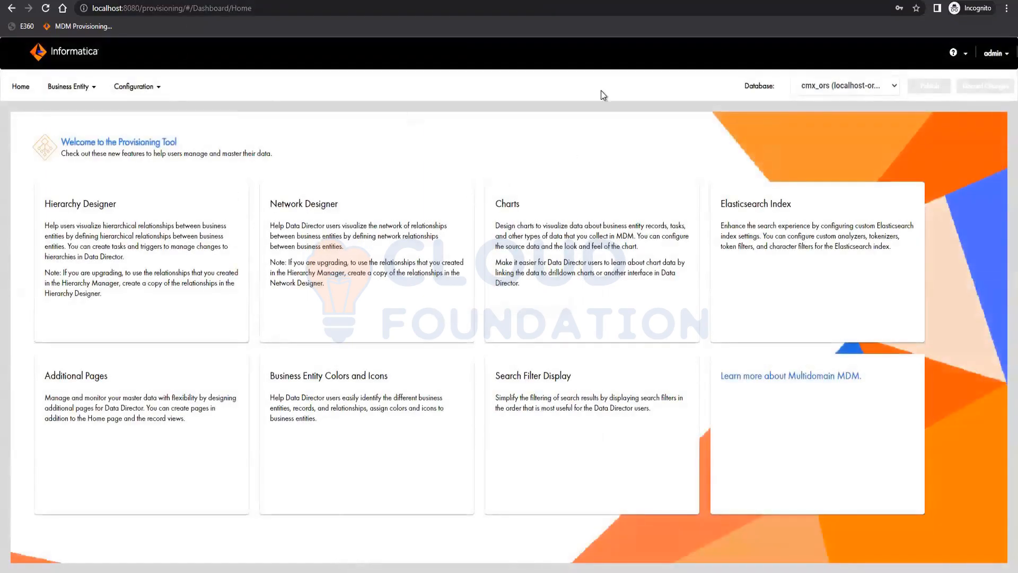
Open a new incognito window and sign in to Data Director as admin with the account password
{"action": "key", "text": "alt+Tab"}
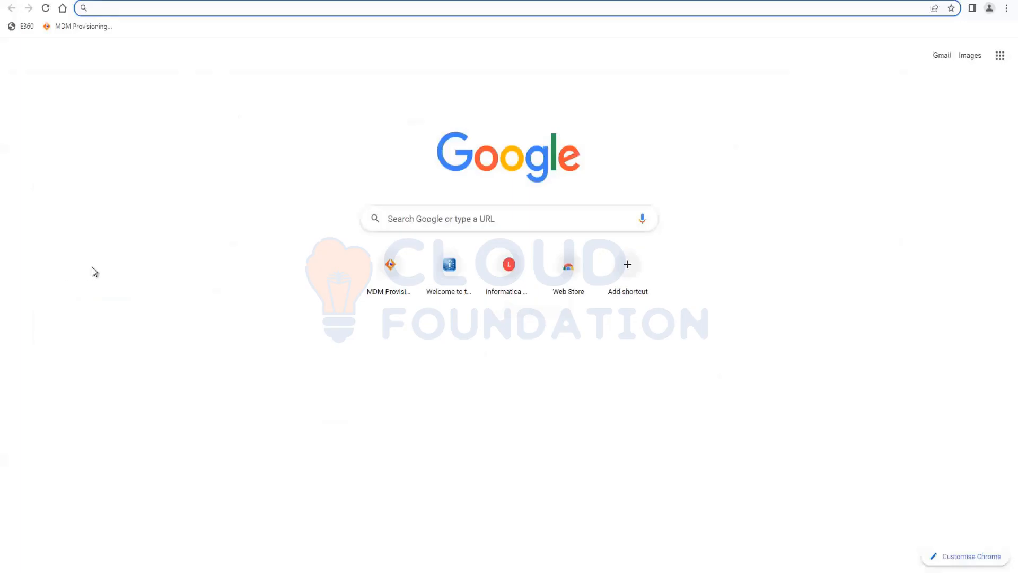
{"action": "key", "text": "ctrl+shift+n"}
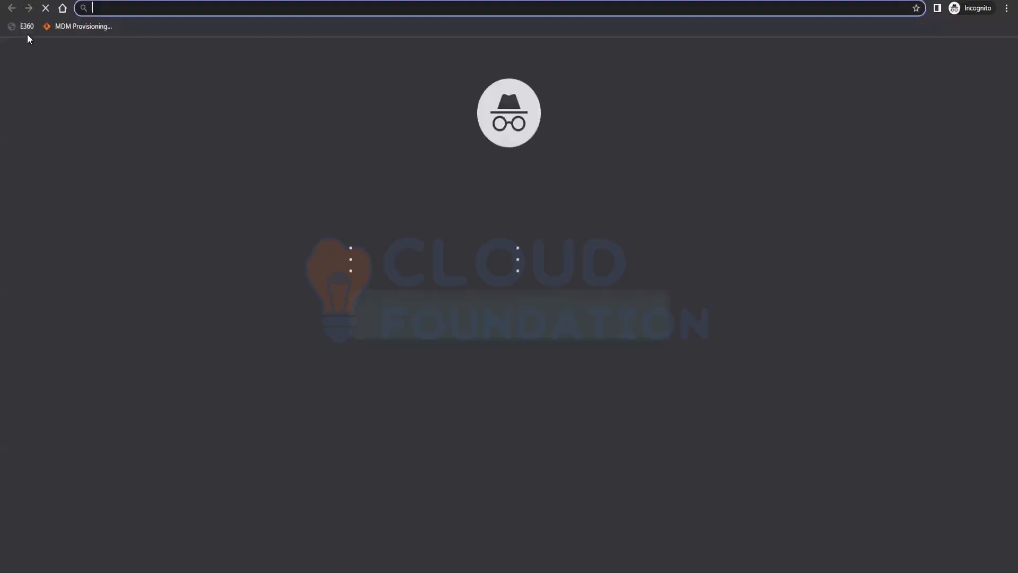
{"action": "left_click", "coordinate": [49, 26]}
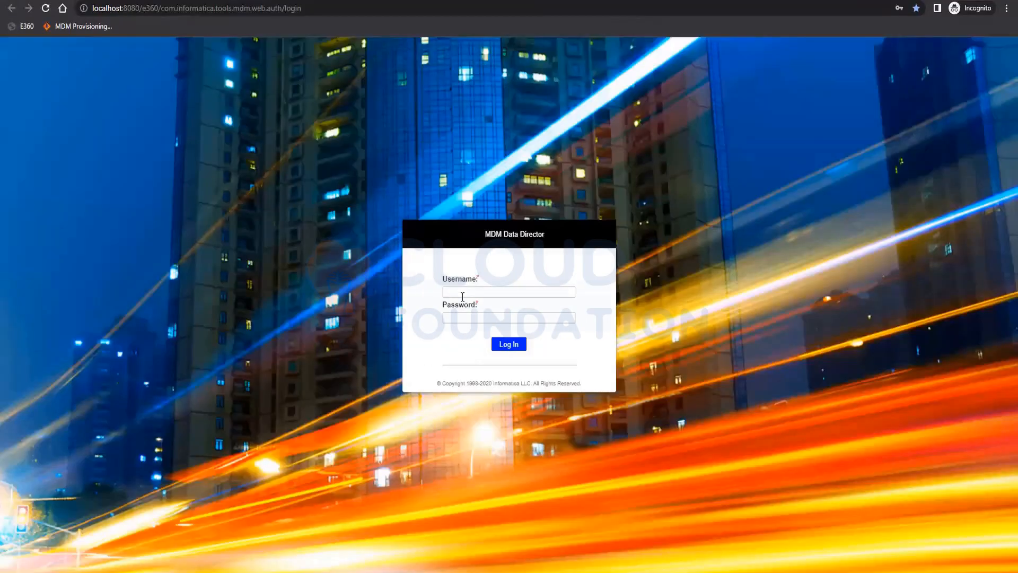
{"action": "left_click", "coordinate": [463, 296]}
{"action": "type", "text": "admin"}
{"action": "key", "text": "Tab"}
{"action": "type", "text": "•••••"}
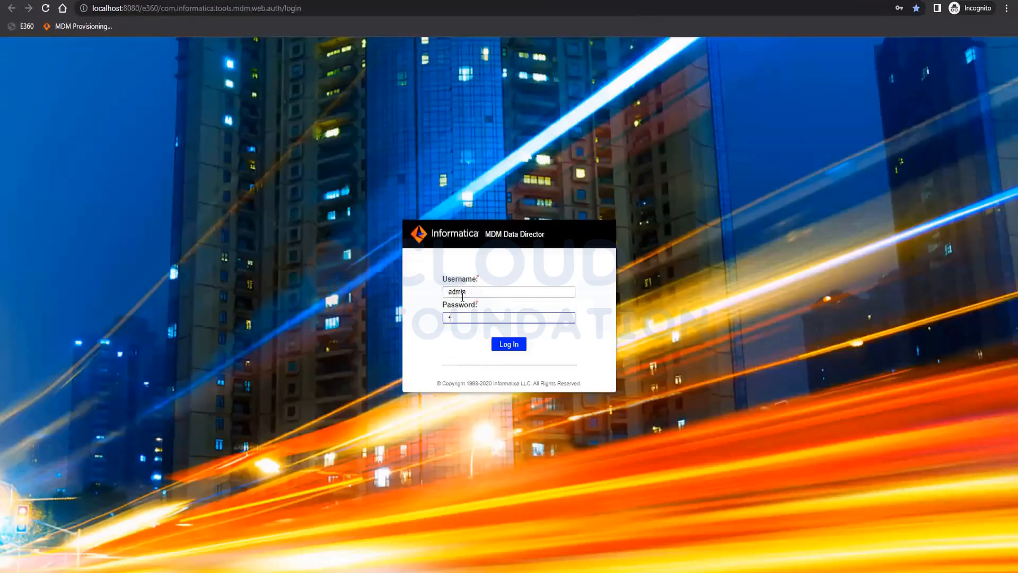
{"action": "key", "text": "Return"}
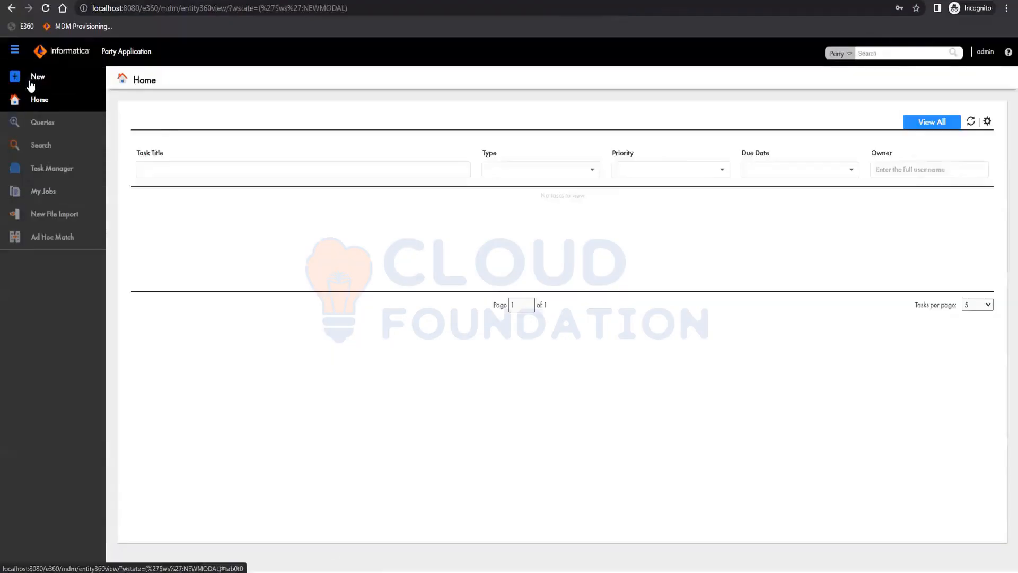
Sign in to the MDM Provisioning Tool as admin with the account password
{"action": "left_click", "coordinate": [32, 78]}
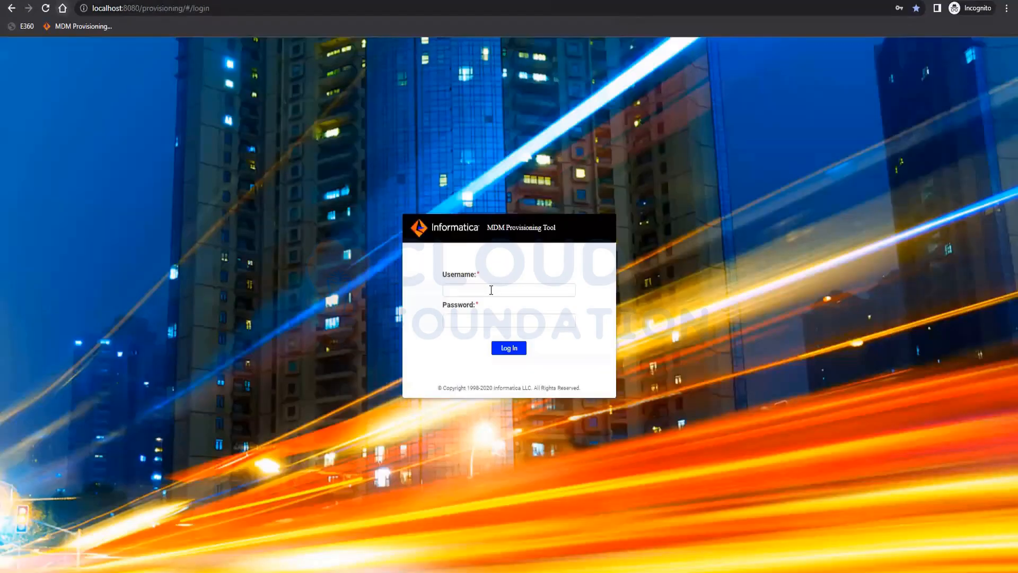
{"action": "left_click", "coordinate": [491, 290]}
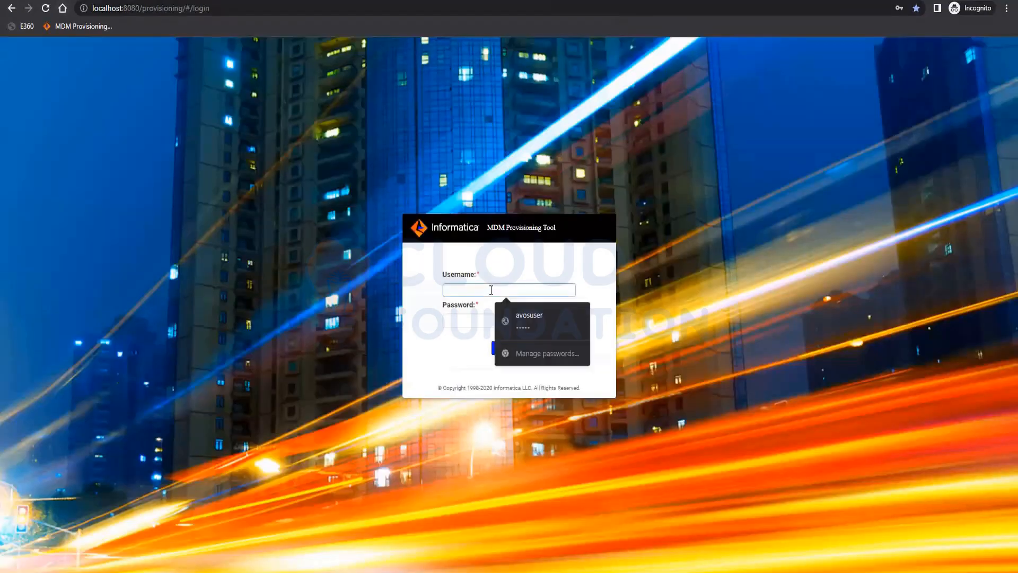
{"action": "type", "text": "admin"}
{"action": "key", "text": "Tab"}
{"action": "type", "text": "admin"}
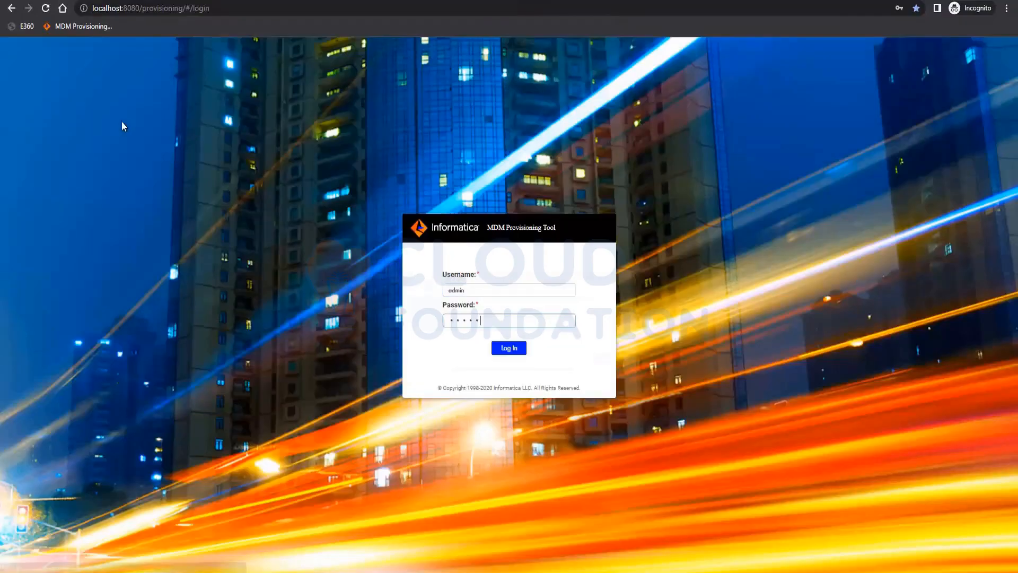
{"action": "key", "text": "Return"}
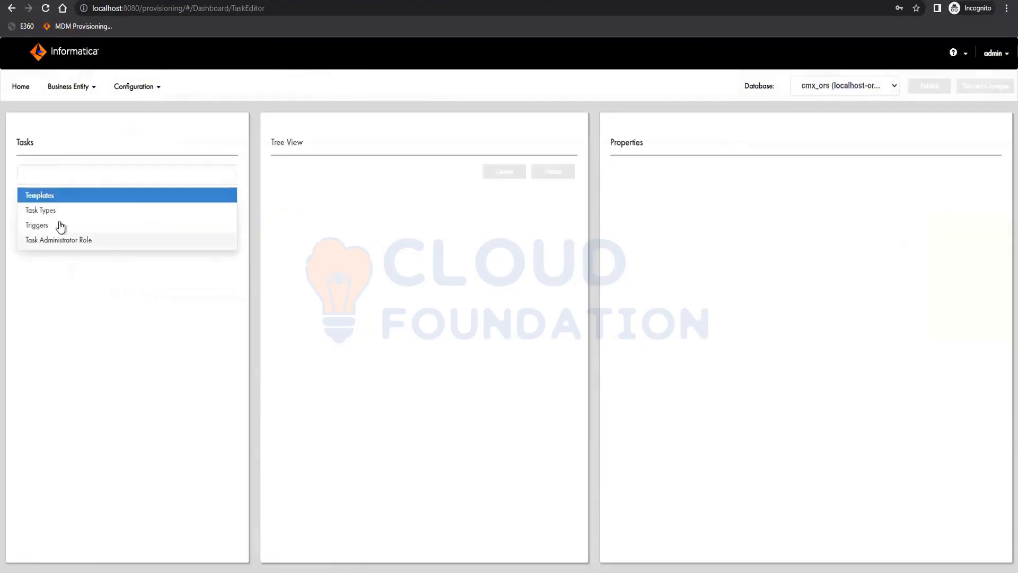
Open the create trigger in the task editor and review its Start Workflow options, leaving workflow disabled
{"action": "left_click", "coordinate": [59, 223]}
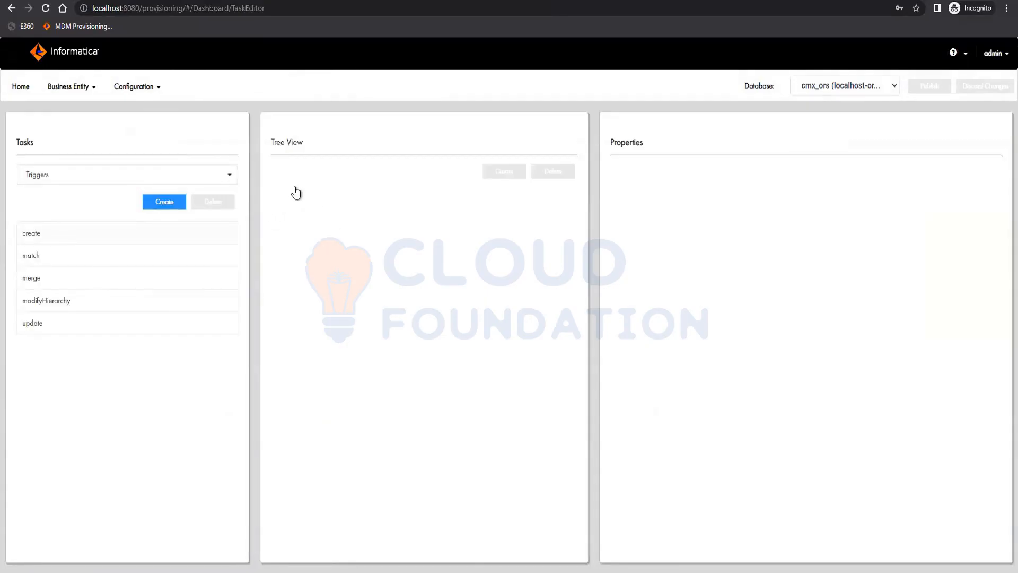
{"action": "left_click", "coordinate": [127, 233]}
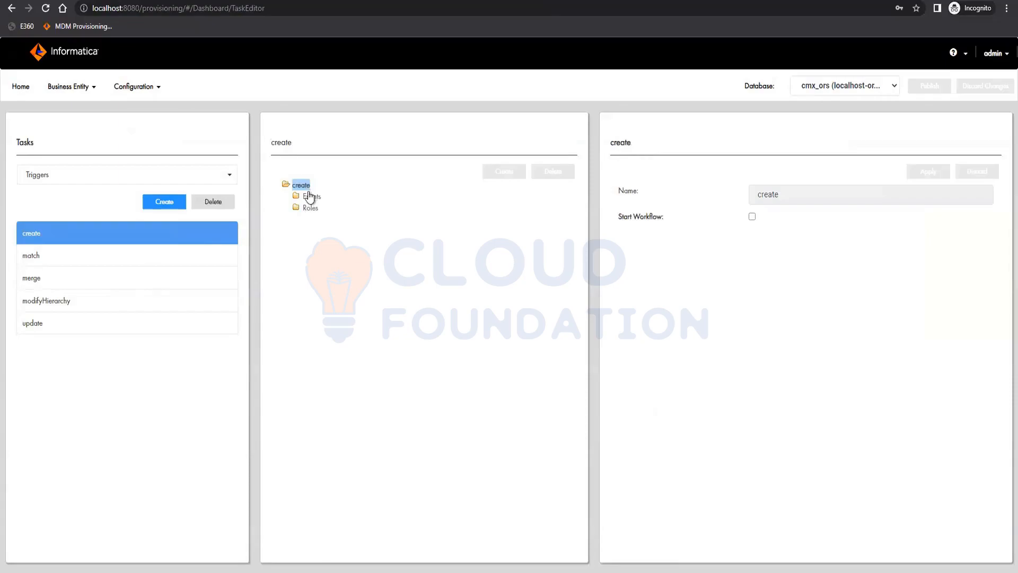
{"action": "left_click", "coordinate": [752, 216]}
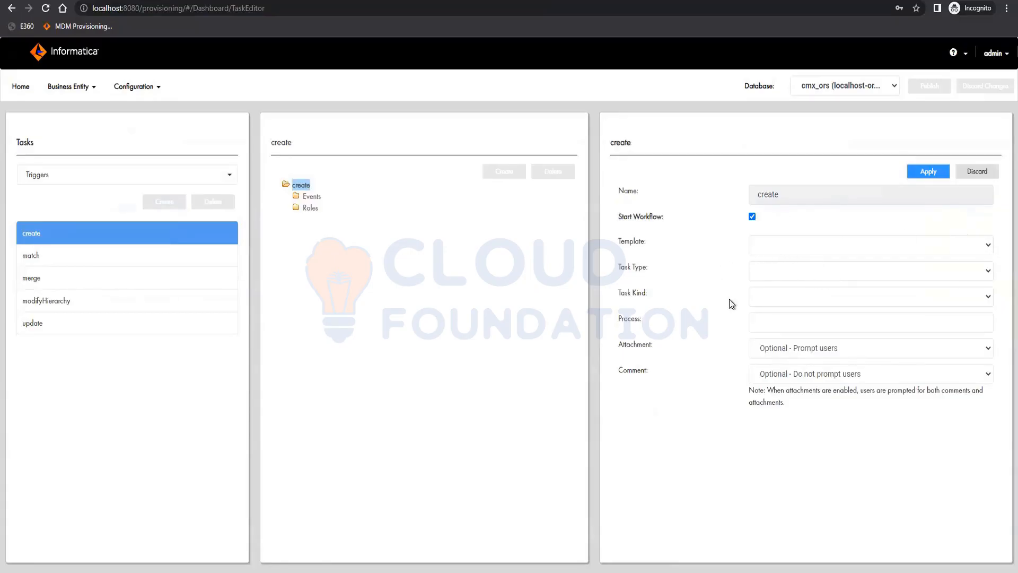
{"action": "left_click", "coordinate": [806, 300]}
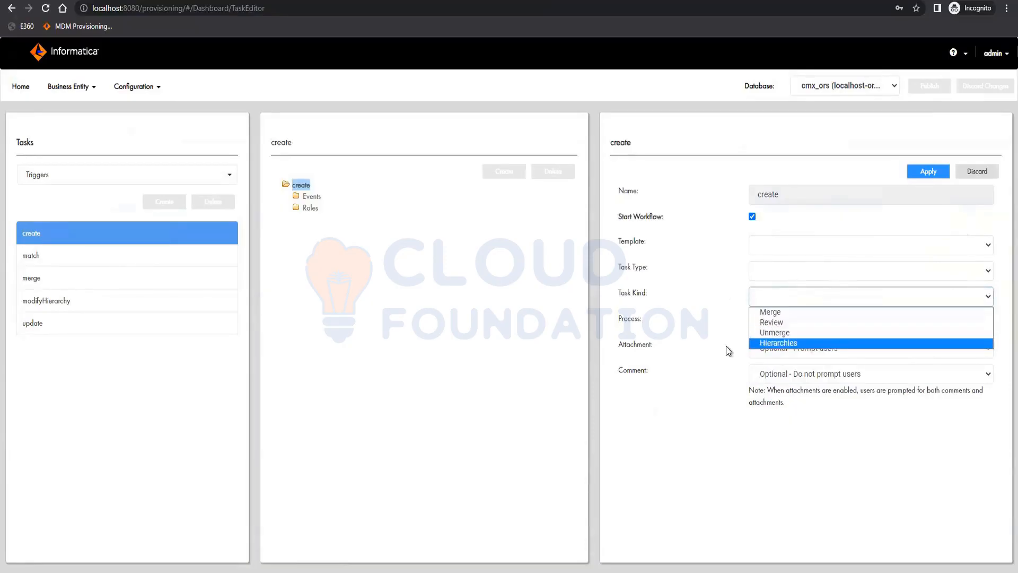
{"action": "left_click", "coordinate": [724, 346]}
{"action": "left_click", "coordinate": [792, 319]}
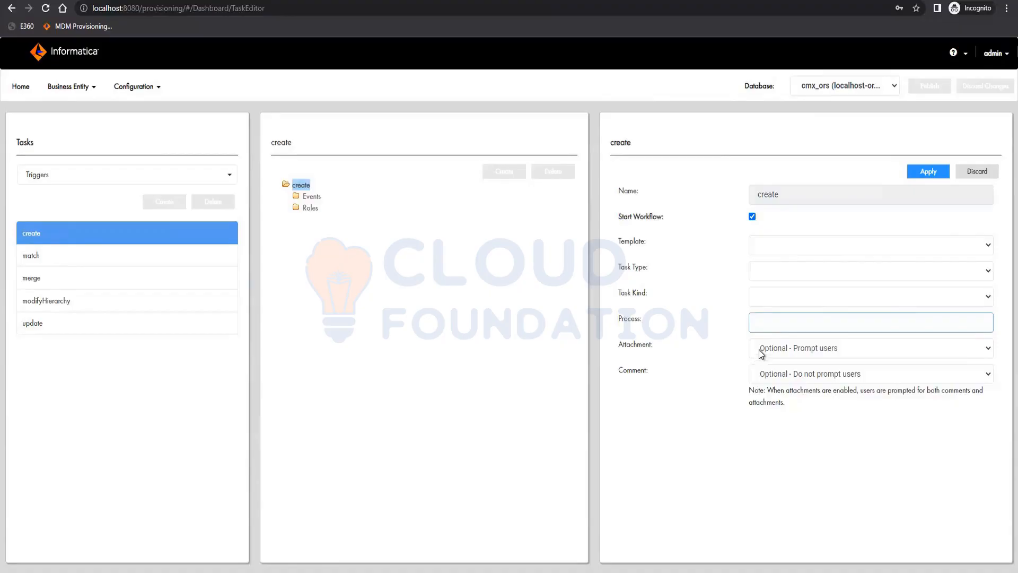
{"action": "left_click", "coordinate": [752, 217]}
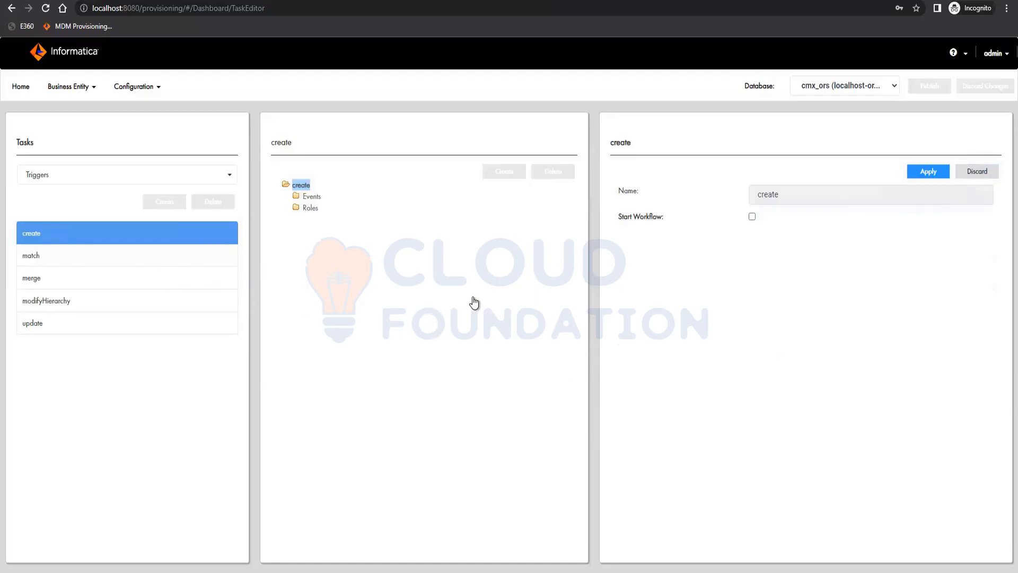
Examine the events and roles of the match and modifyHierarchy triggers, discarding the unsaved changes
{"action": "left_click", "coordinate": [204, 258]}
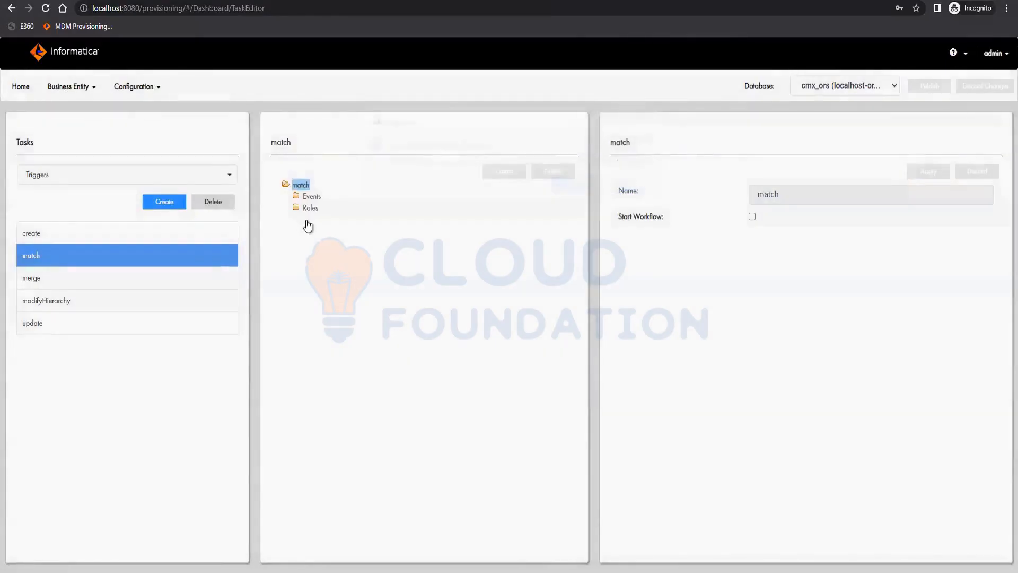
{"action": "left_click", "coordinate": [310, 197]}
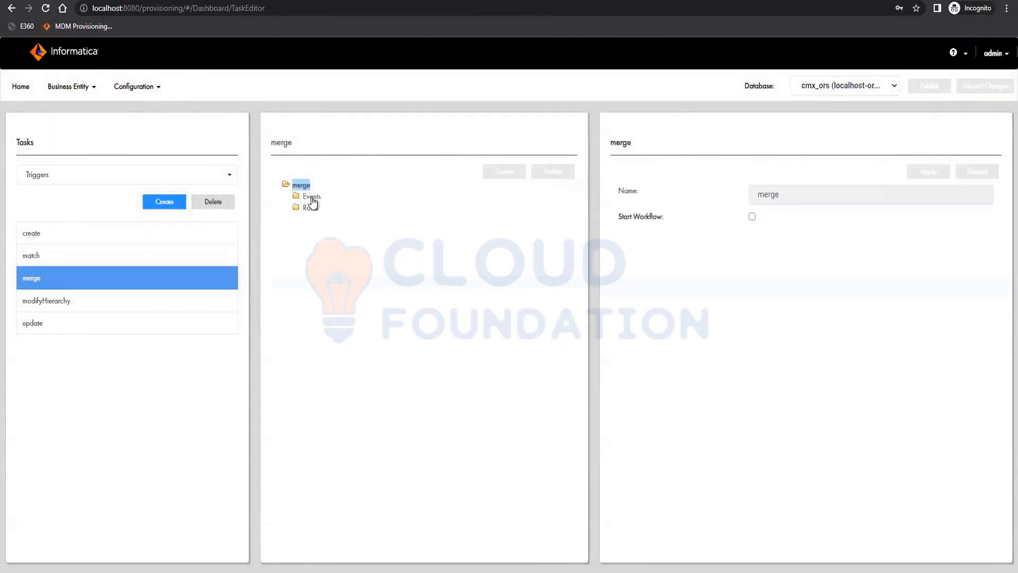
{"action": "left_click", "coordinate": [311, 197]}
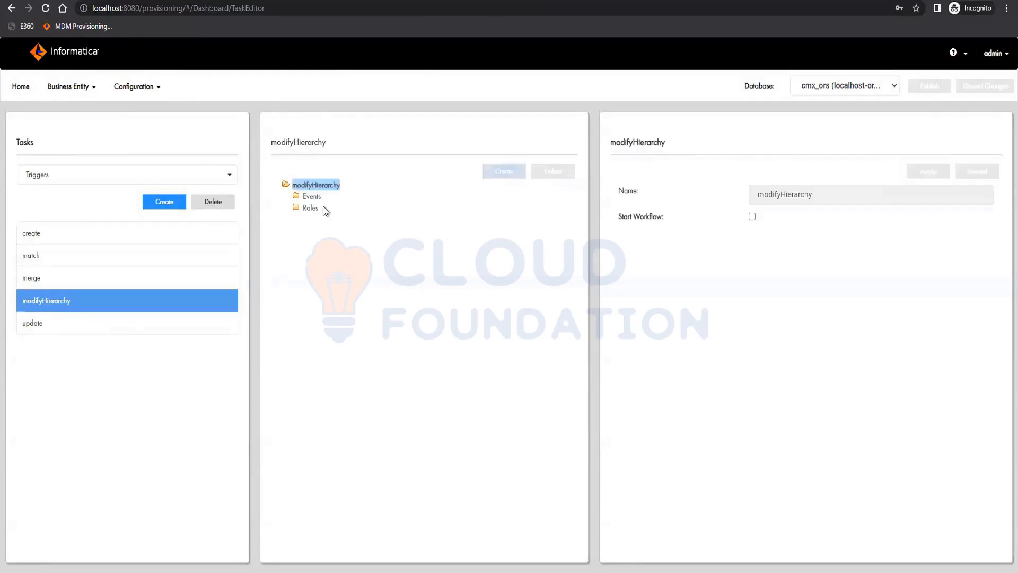
{"action": "left_click", "coordinate": [312, 197]}
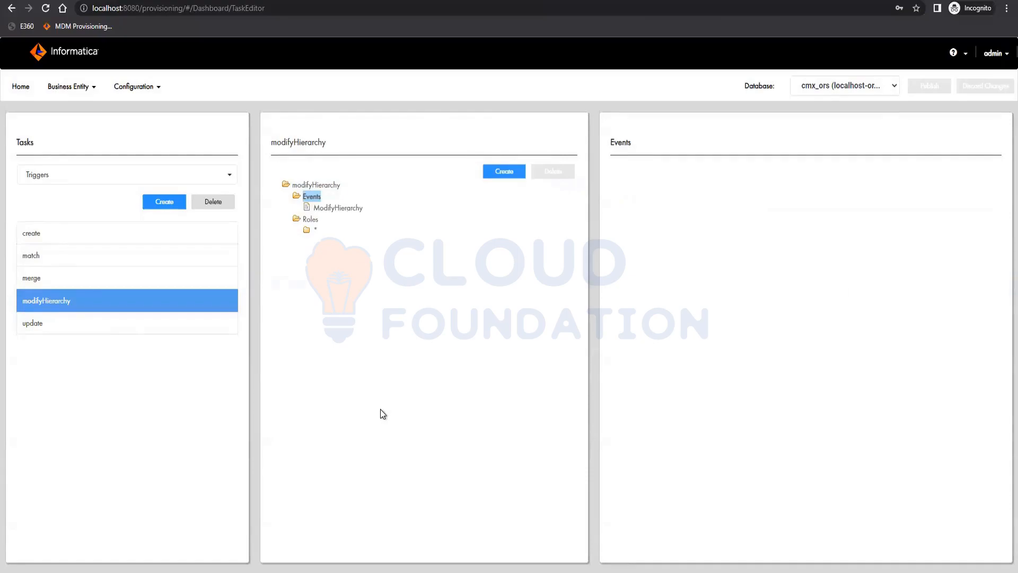
{"action": "left_click", "coordinate": [306, 233]}
{"action": "left_click", "coordinate": [310, 219]}
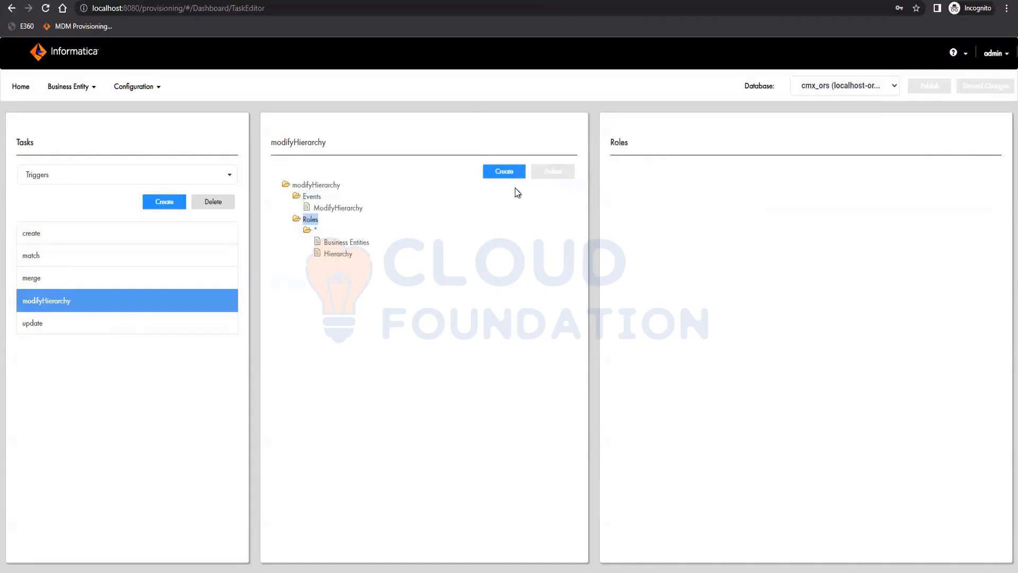
{"action": "left_click", "coordinate": [503, 171]}
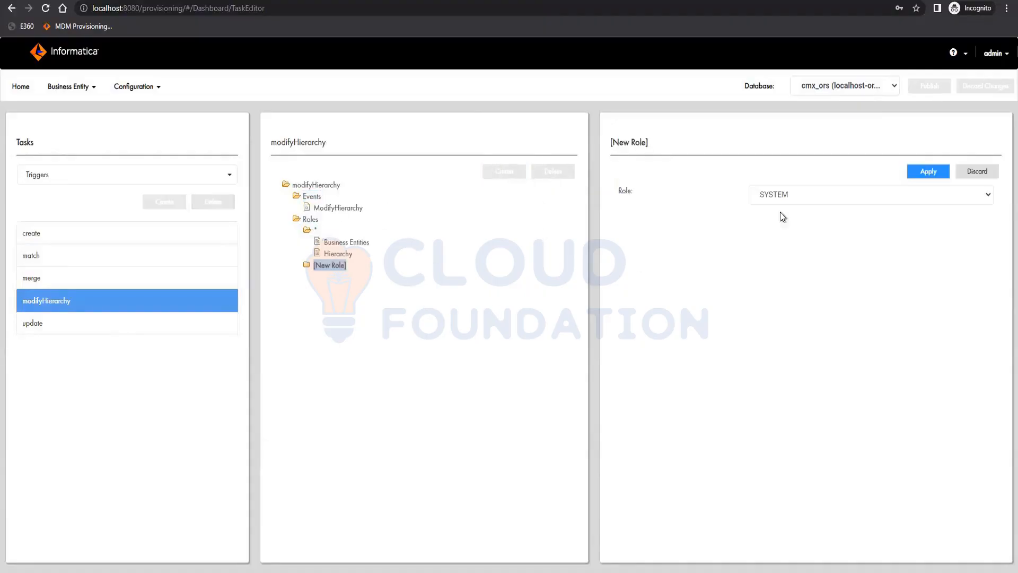
{"action": "left_click", "coordinate": [815, 194]}
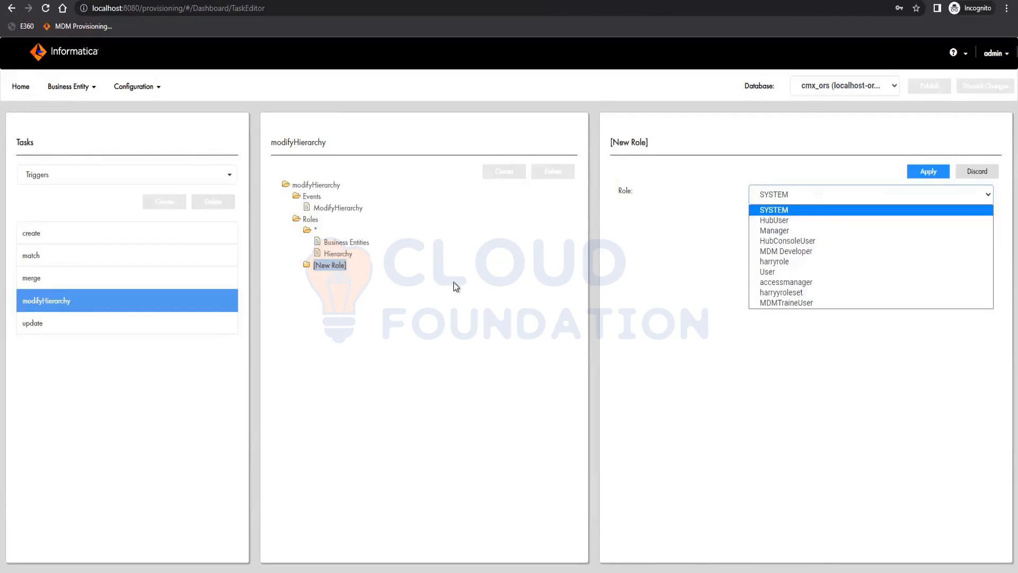
{"action": "left_click", "coordinate": [989, 172]}
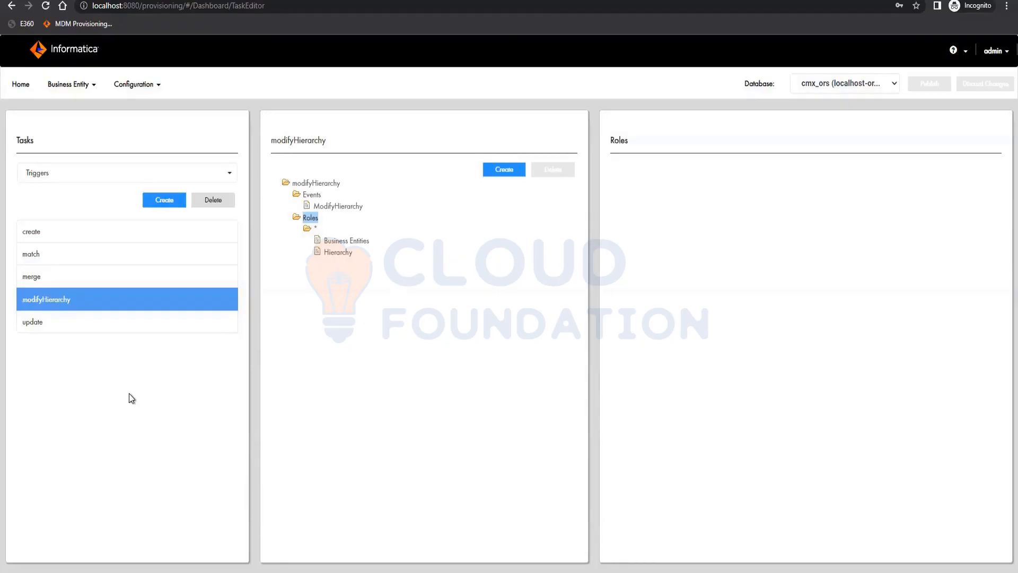
{"action": "left_click", "coordinate": [326, 183]}
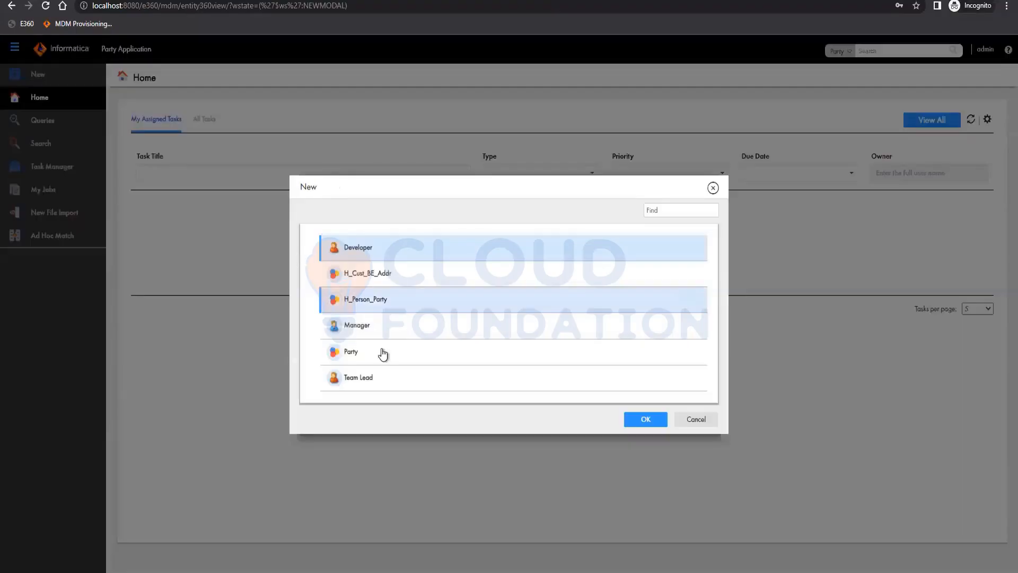
Start a new Party record in Data Director and set its gender to Male
{"action": "left_click", "coordinate": [371, 353]}
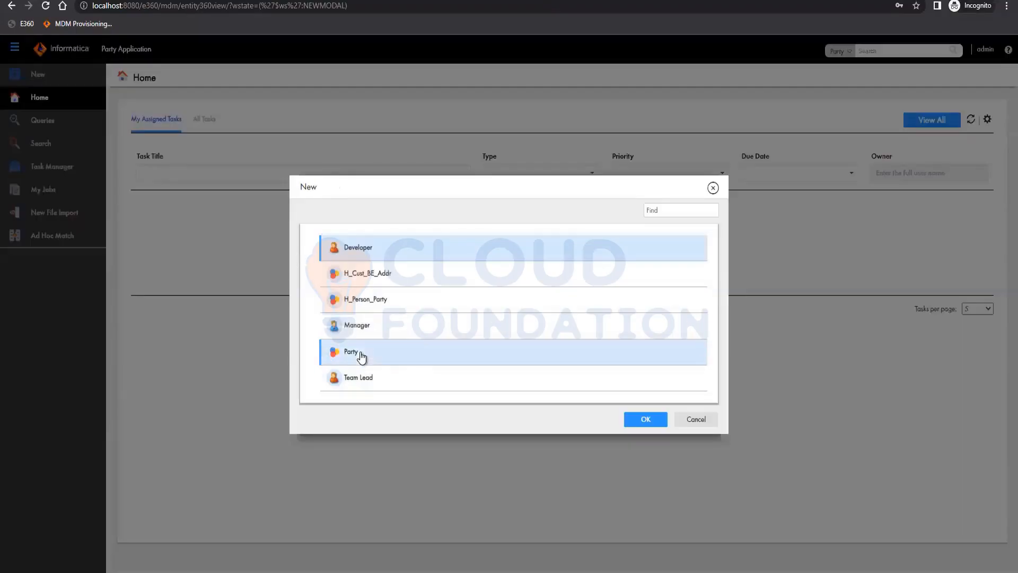
{"action": "left_click", "coordinate": [645, 419]}
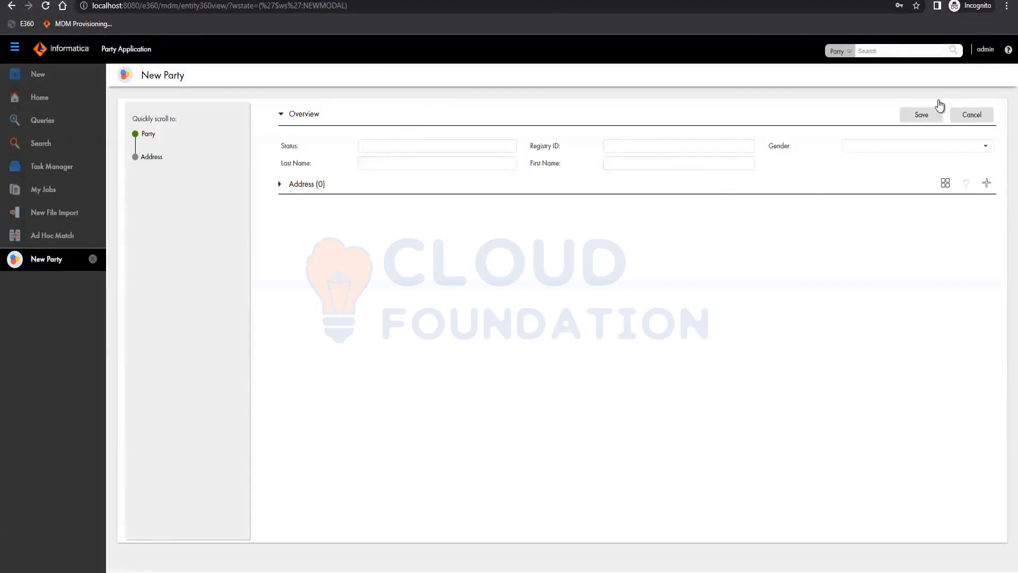
{"action": "left_click", "coordinate": [931, 115]}
{"action": "left_click", "coordinate": [924, 148]}
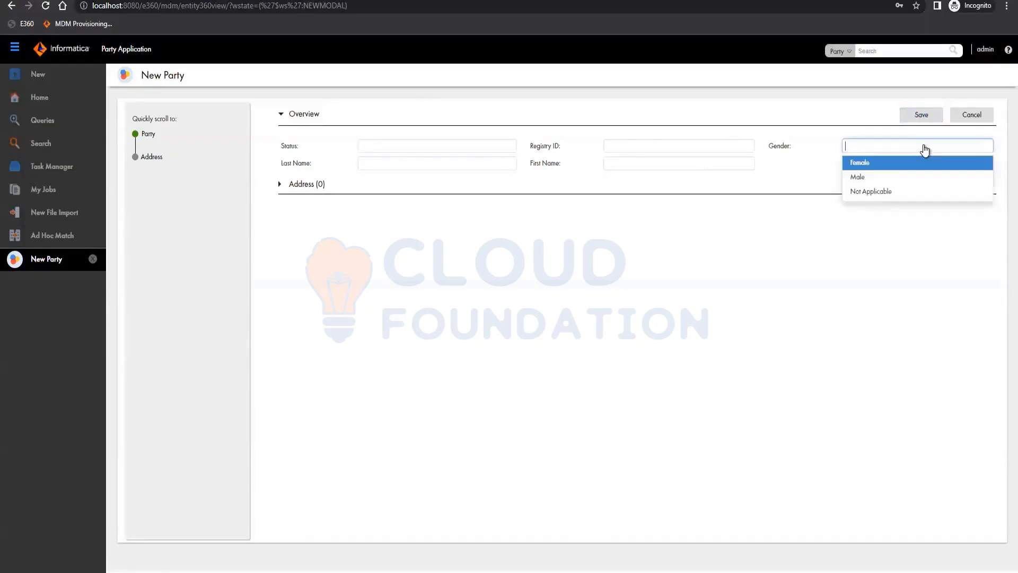
{"action": "left_click", "coordinate": [857, 177]}
Set the new party's Status to A
{"action": "left_click", "coordinate": [604, 151]}
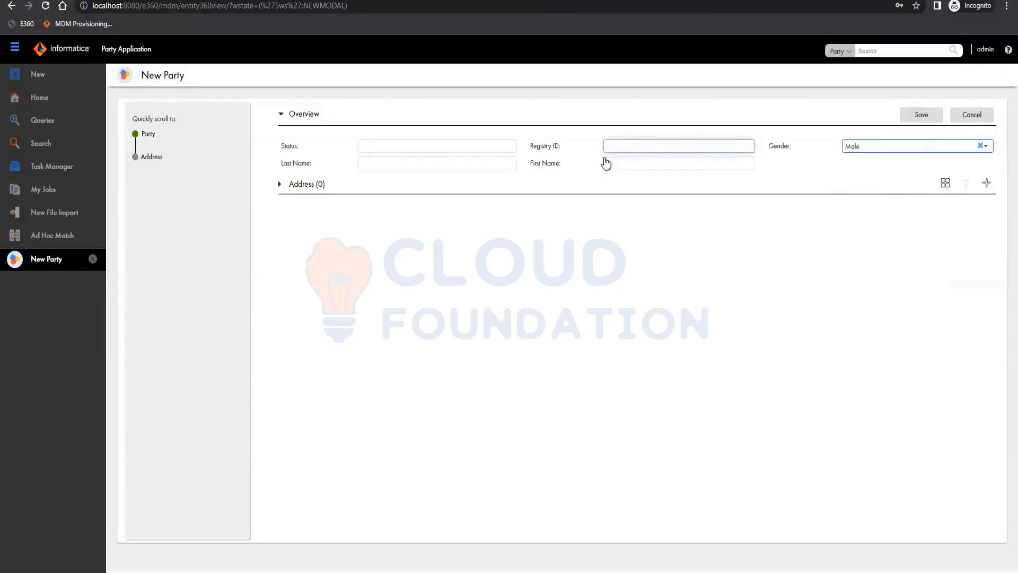
{"action": "left_click", "coordinate": [387, 149]}
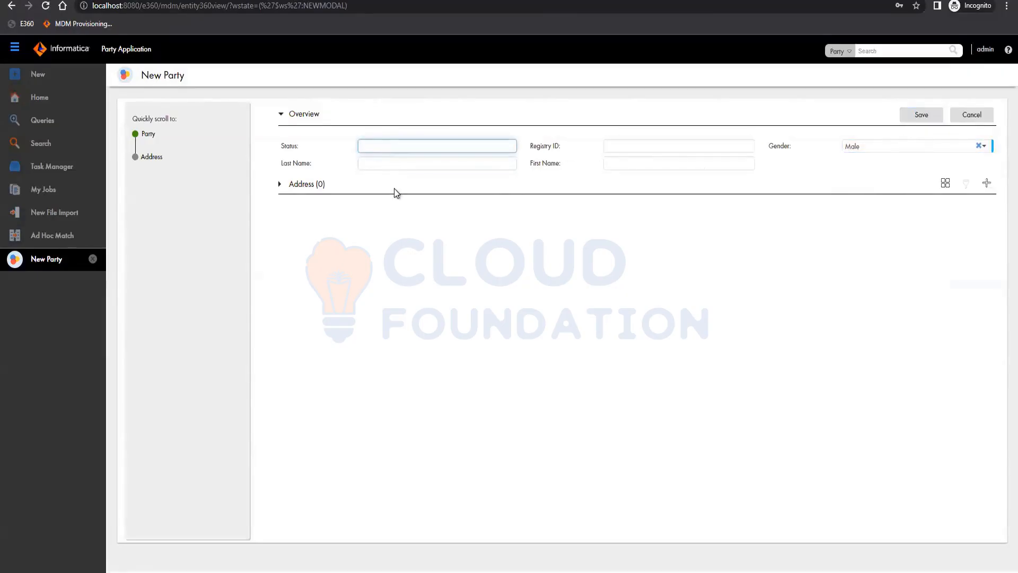
{"action": "type", "text": "Active"}
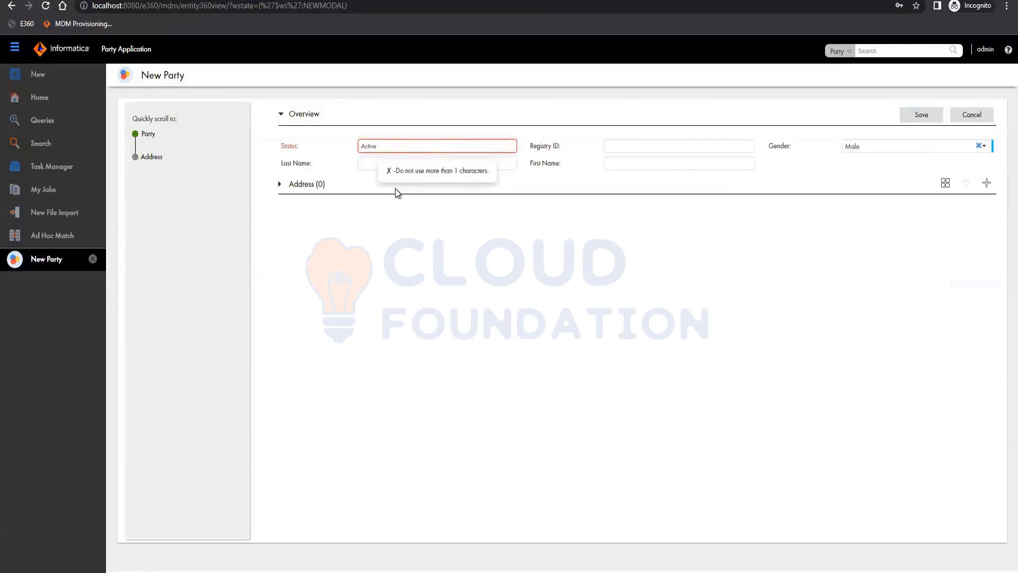
{"action": "key", "text": "BackSpace"}
{"action": "key", "text": "BackSpace"}
{"action": "key", "text": "BackSpace"}
{"action": "key", "text": "BackSpace"}
{"action": "key", "text": "BackSpace"}
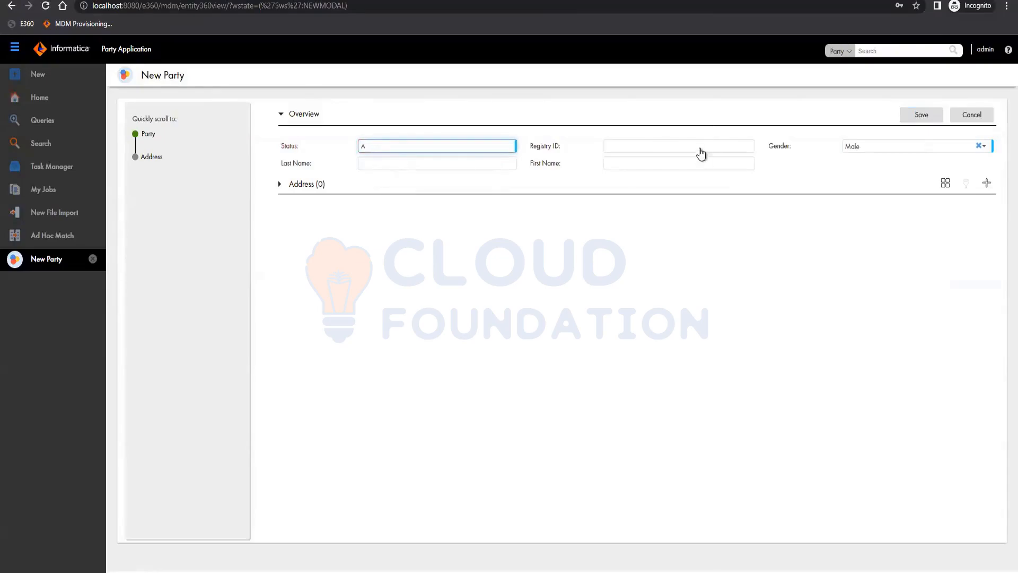
Fill in the party's registry ID, last name and first name
{"action": "left_click", "coordinate": [700, 153]}
{"action": "type", "text": "12"}
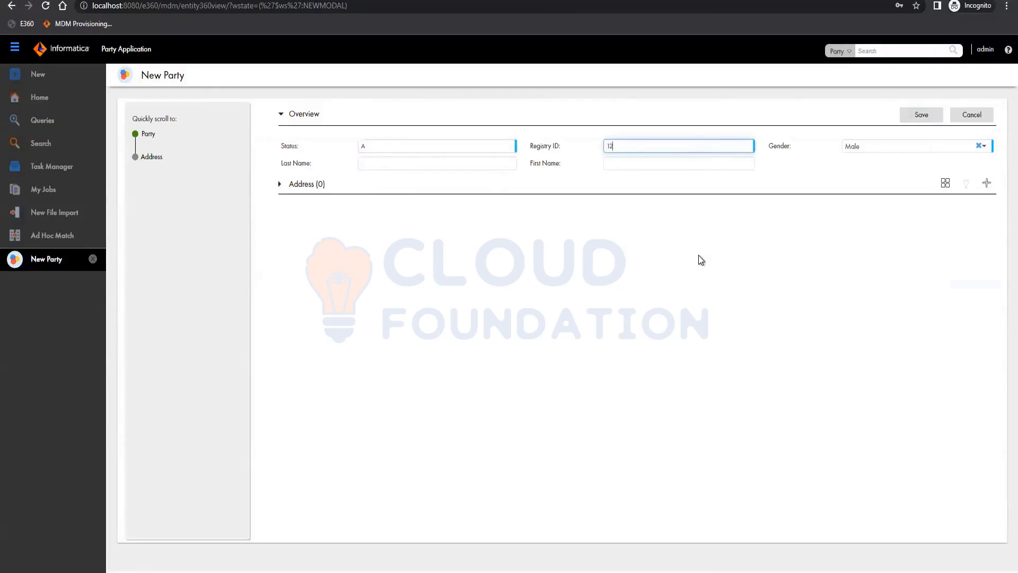
{"action": "type", "text": "36547878"}
{"action": "left_click", "coordinate": [397, 166]}
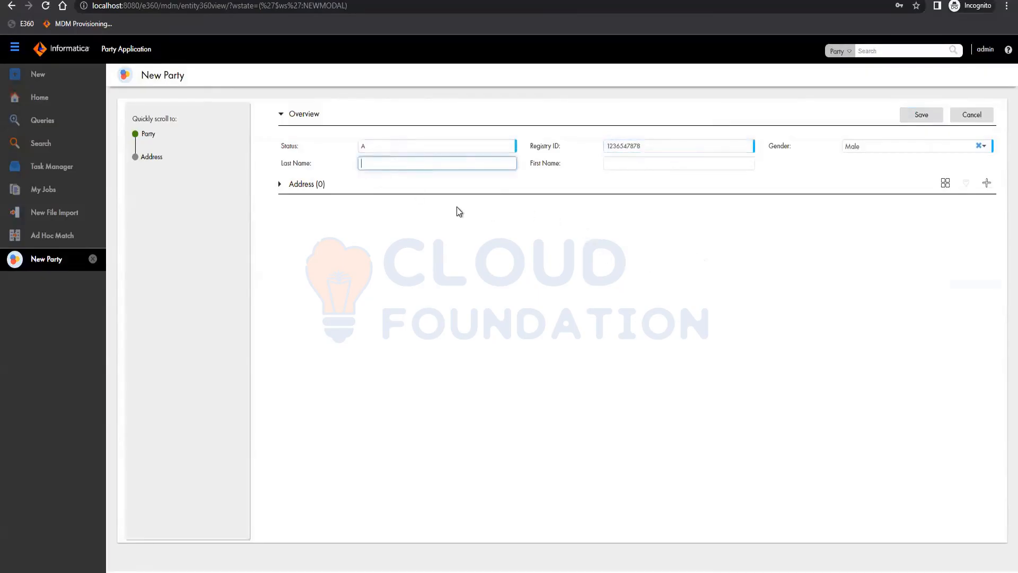
{"action": "left_click", "coordinate": [695, 166]}
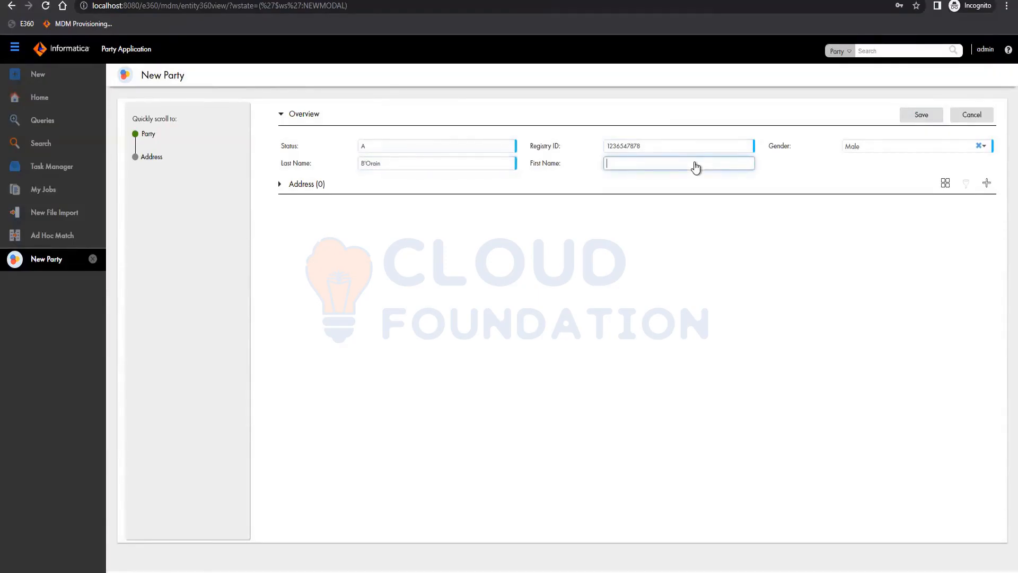
Add an address row and enter its city and first address line
{"action": "left_click", "coordinate": [986, 183]}
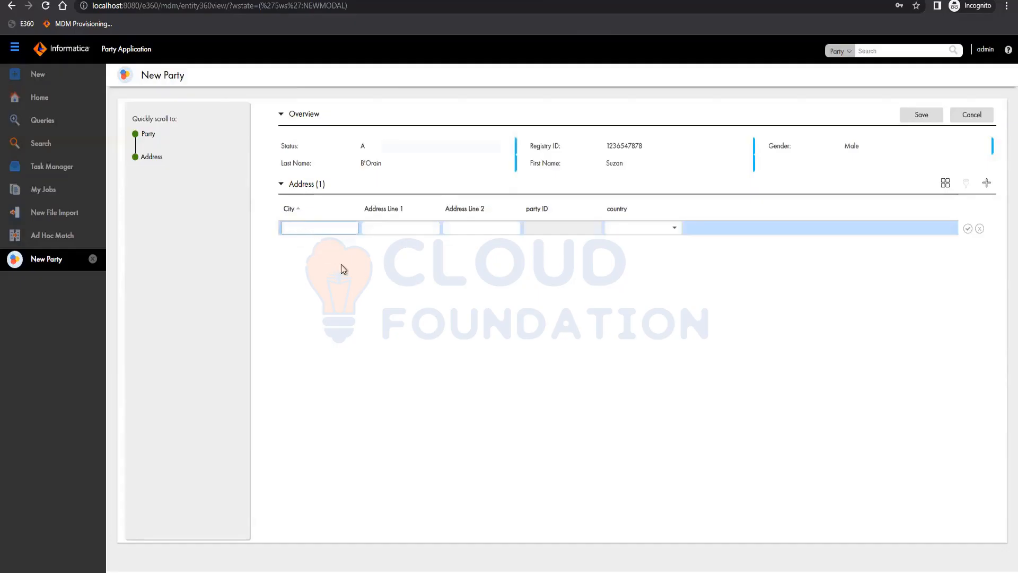
{"action": "type", "text": "New Jersey"}
{"action": "left_click", "coordinate": [390, 228]}
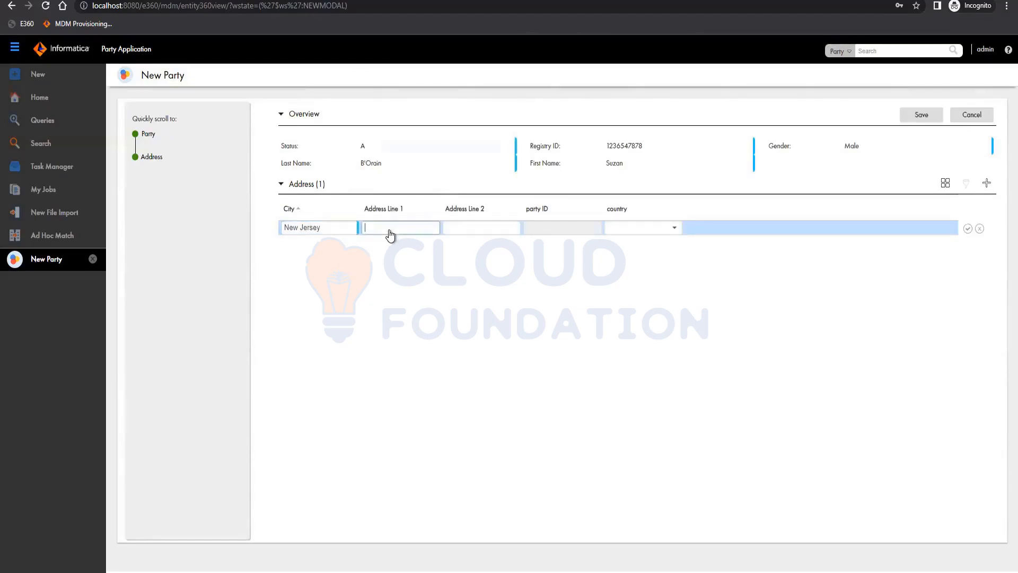
{"action": "type", "text": "123 Main St"}
{"action": "left_click", "coordinate": [658, 235]}
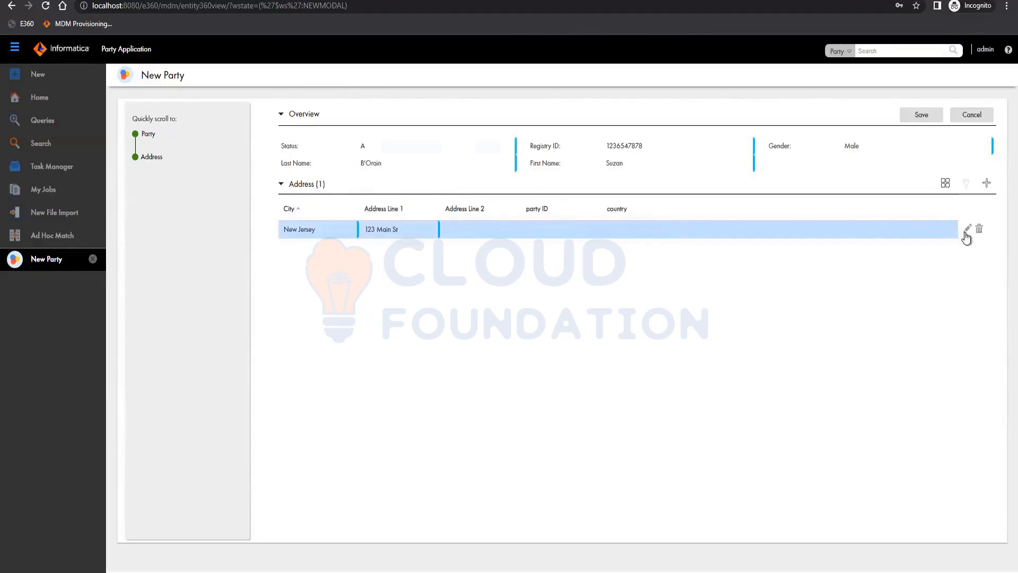
Set the address row's country to United States, confirm the row, and save the new Party record
{"action": "double_click", "coordinate": [639, 229]}
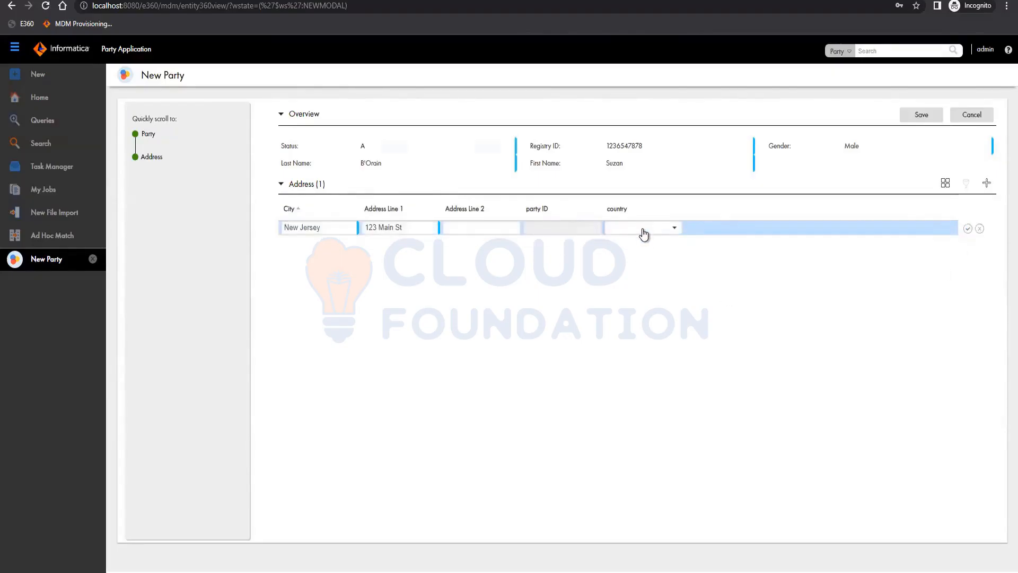
{"action": "left_click", "coordinate": [675, 230]}
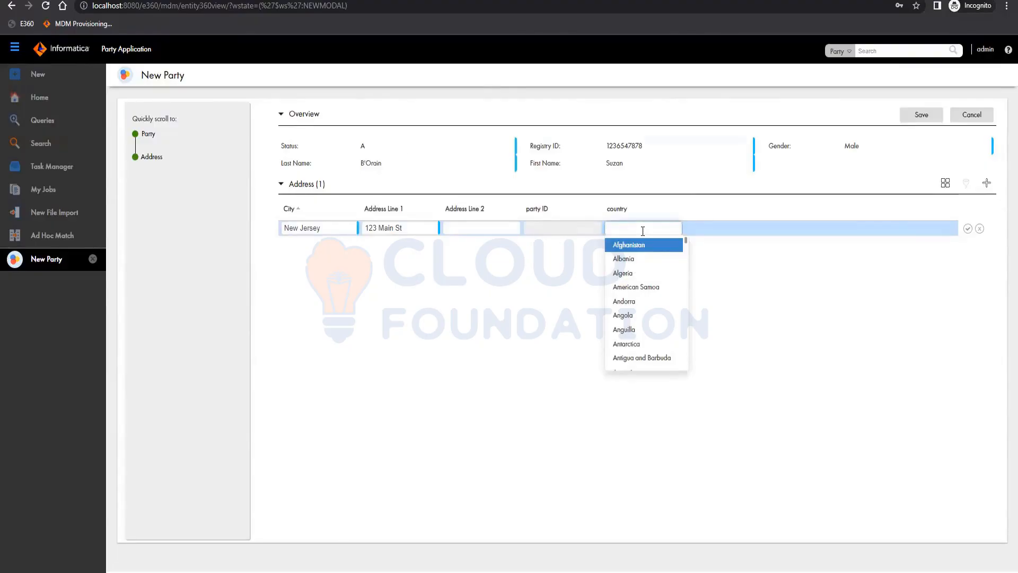
{"action": "type", "text": "U"}
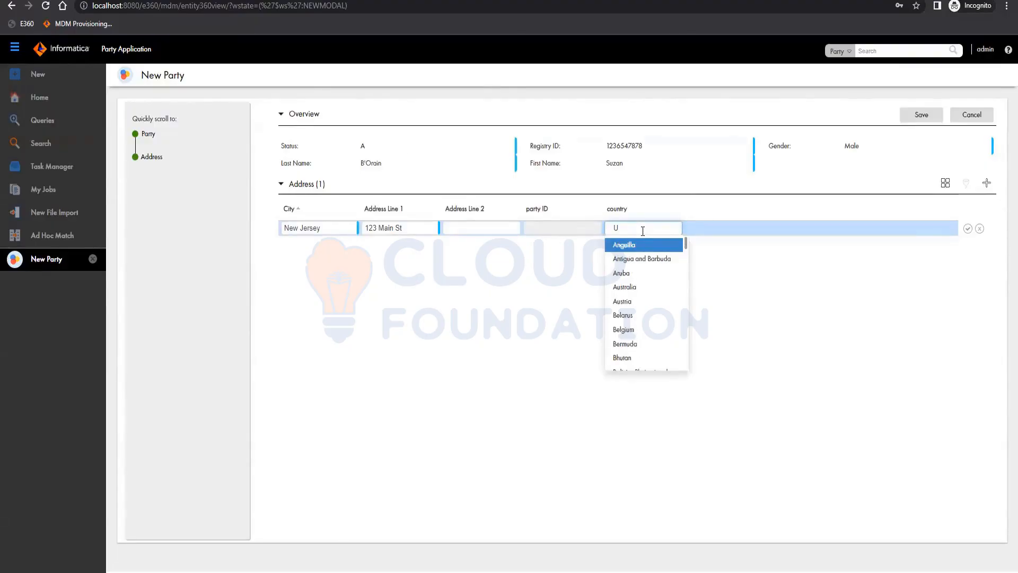
{"action": "type", "text": "ni"}
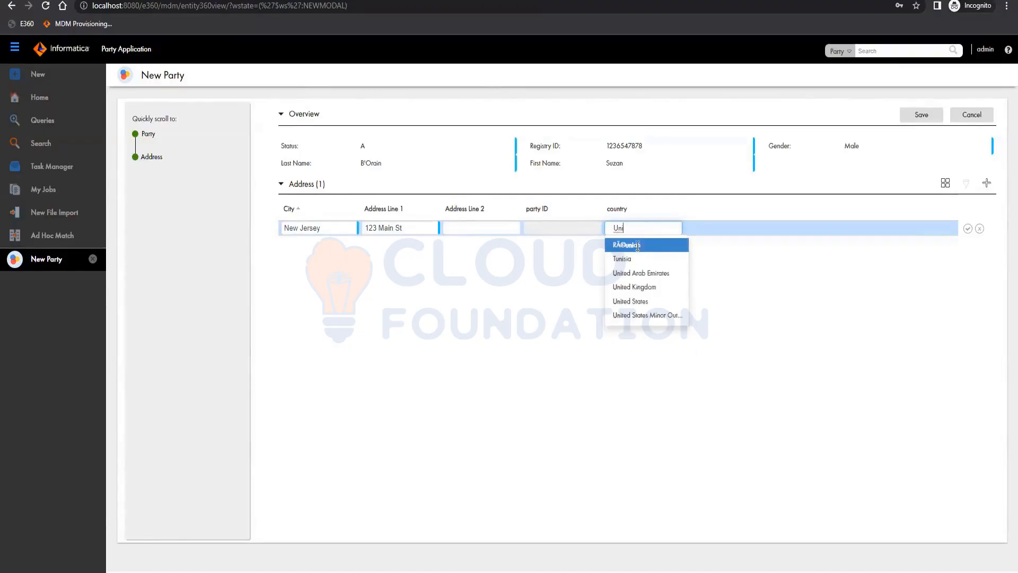
{"action": "key", "text": "Down"}
{"action": "key", "text": "Down"}
{"action": "key", "text": "Down"}
{"action": "key", "text": "Down"}
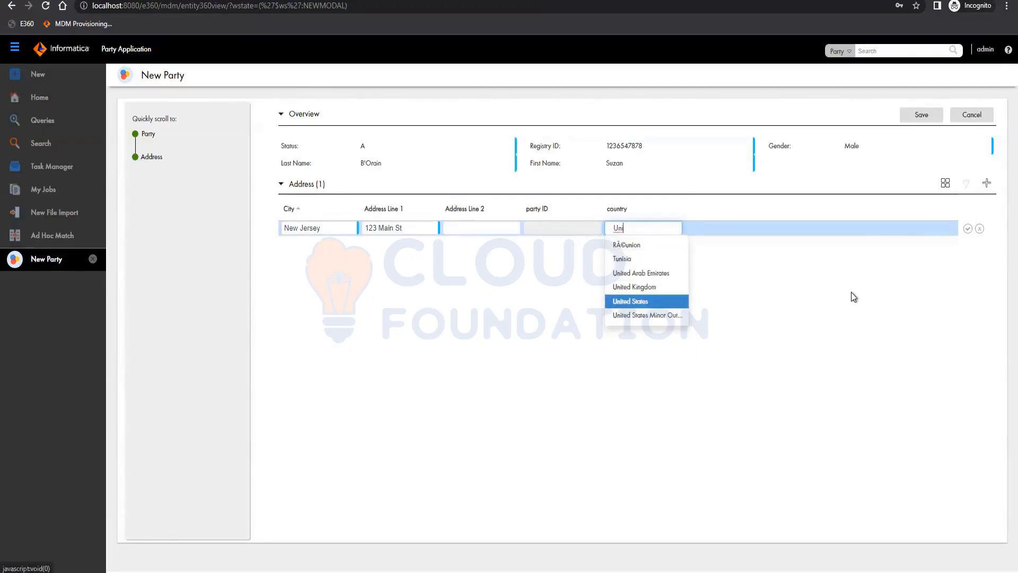
{"action": "key", "text": "Return"}
{"action": "left_click", "coordinate": [967, 229]}
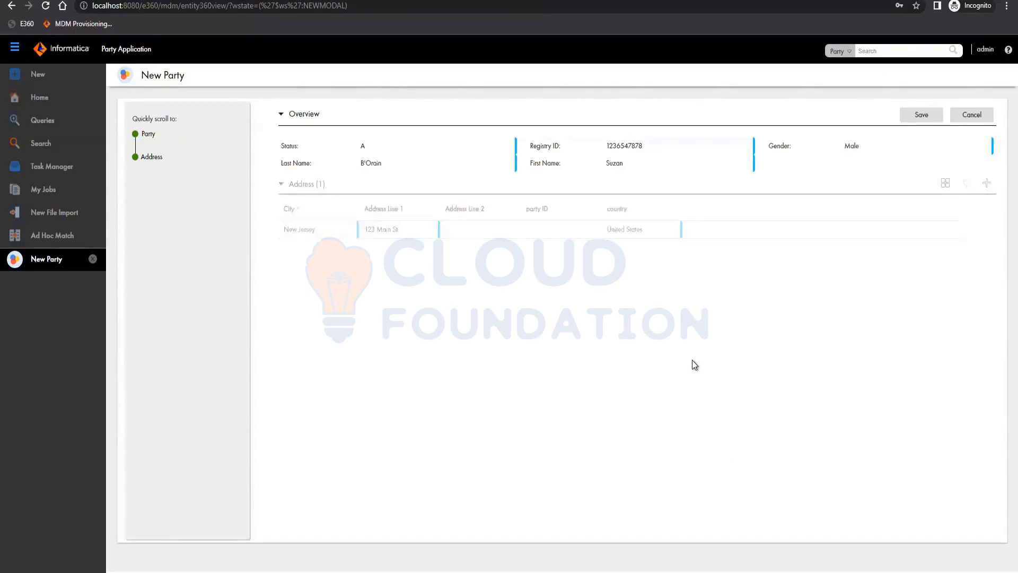
{"action": "left_click", "coordinate": [922, 114]}
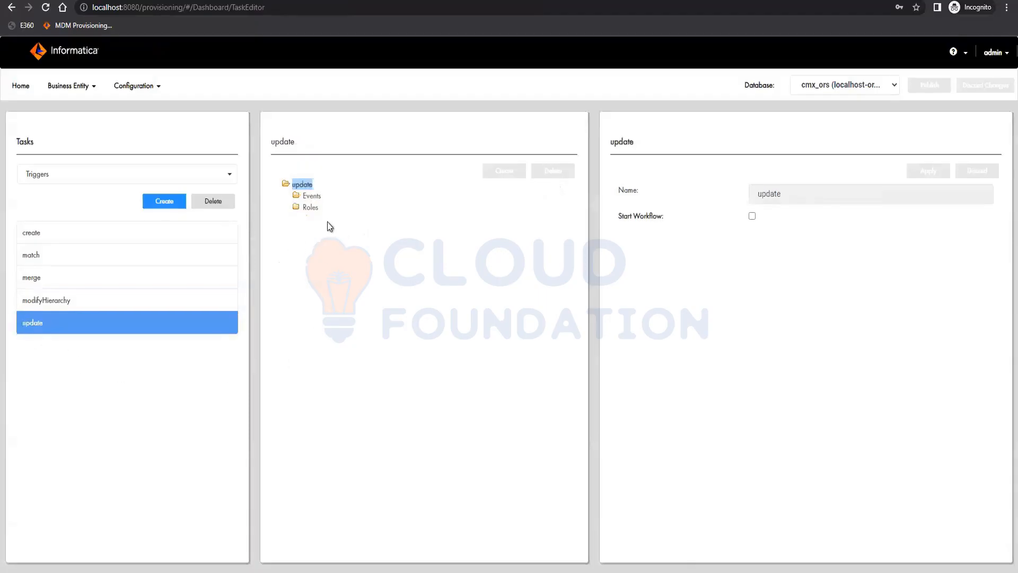
Expand the update trigger's Roles folder and its * role to examine the assigned permissions
{"action": "left_click", "coordinate": [309, 207]}
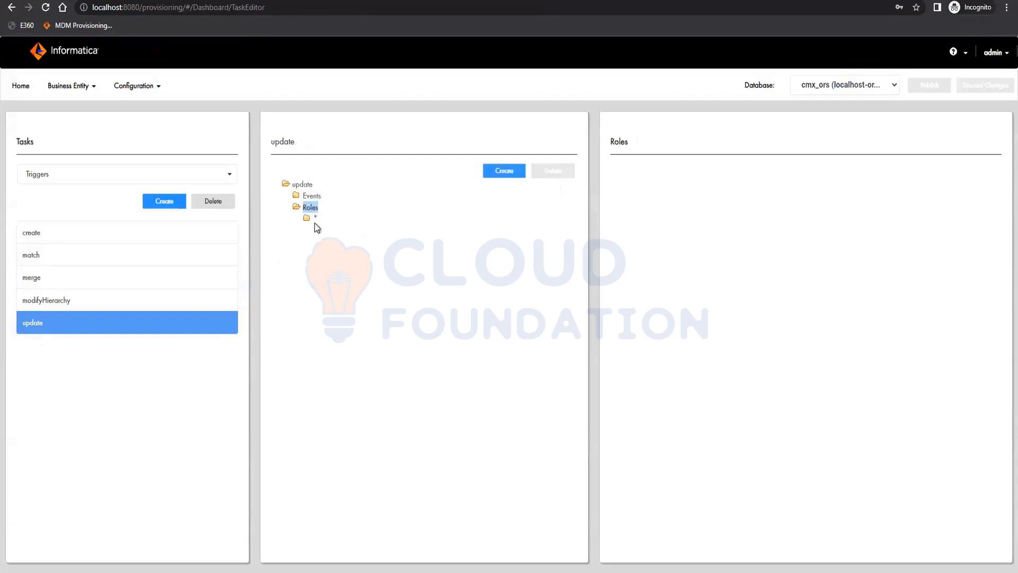
{"action": "left_click", "coordinate": [307, 218]}
{"action": "left_click", "coordinate": [315, 184]}
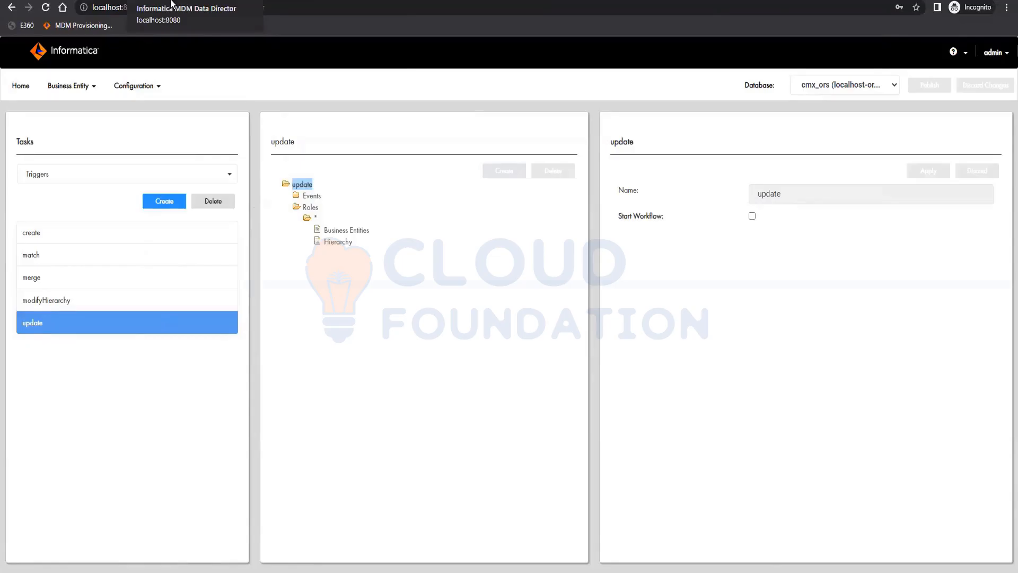
Switch to Data Director, open an existing Party record from the Party query results, and compare it with the new record
{"action": "left_click", "coordinate": [171, 3]}
{"action": "left_click", "coordinate": [40, 146]}
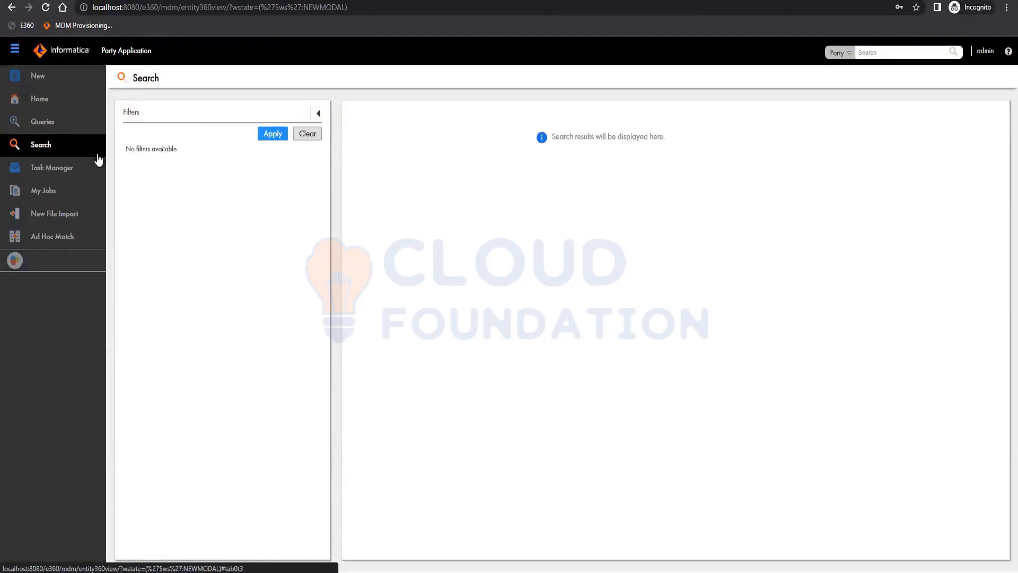
{"action": "left_click", "coordinate": [57, 126]}
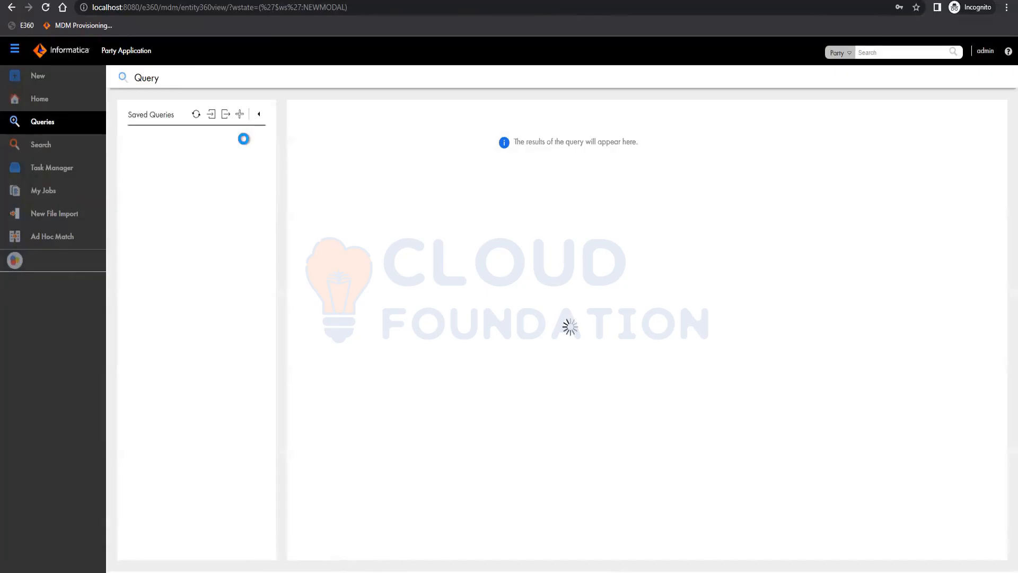
{"action": "left_click", "coordinate": [157, 177]}
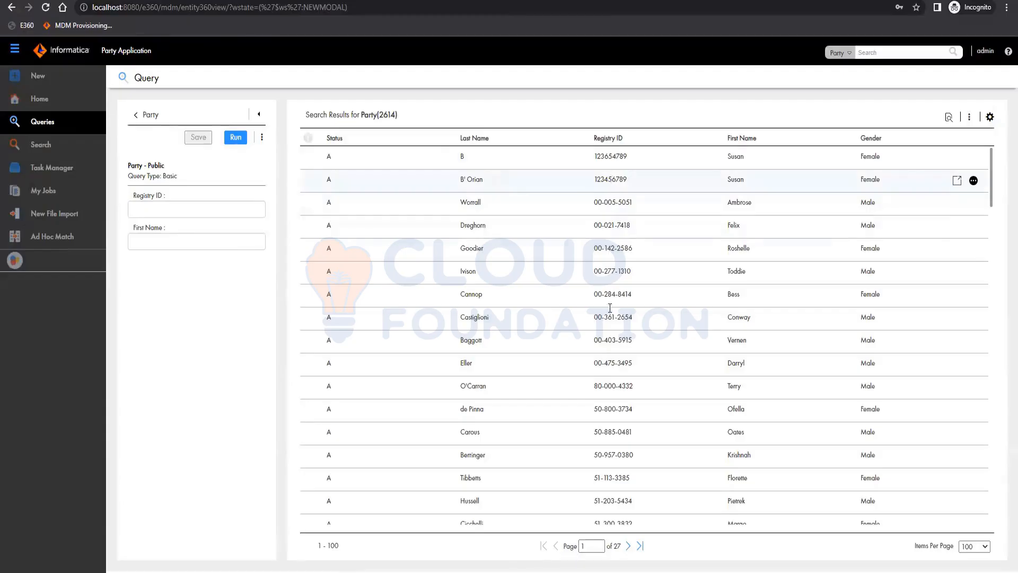
{"action": "left_click", "coordinate": [608, 206]}
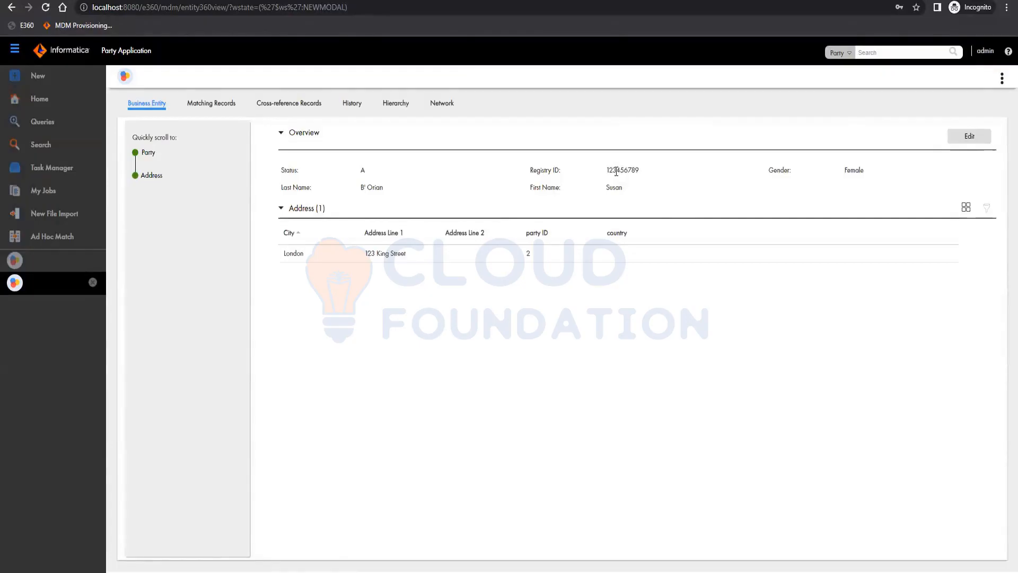
{"action": "left_click", "coordinate": [35, 265]}
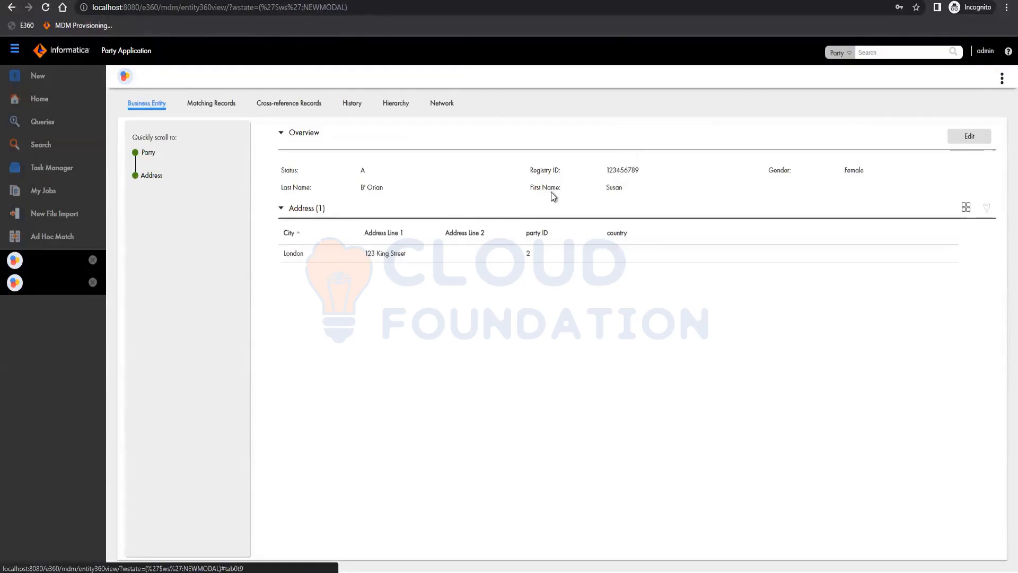
{"action": "double_click", "coordinate": [635, 169]}
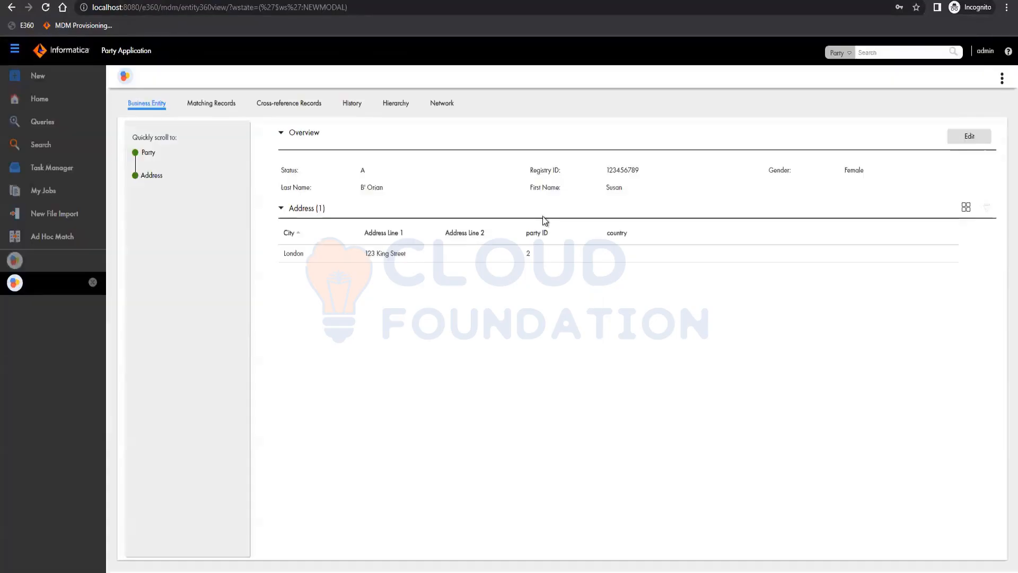
{"action": "left_click", "coordinate": [969, 136]}
{"action": "double_click", "coordinate": [618, 166]}
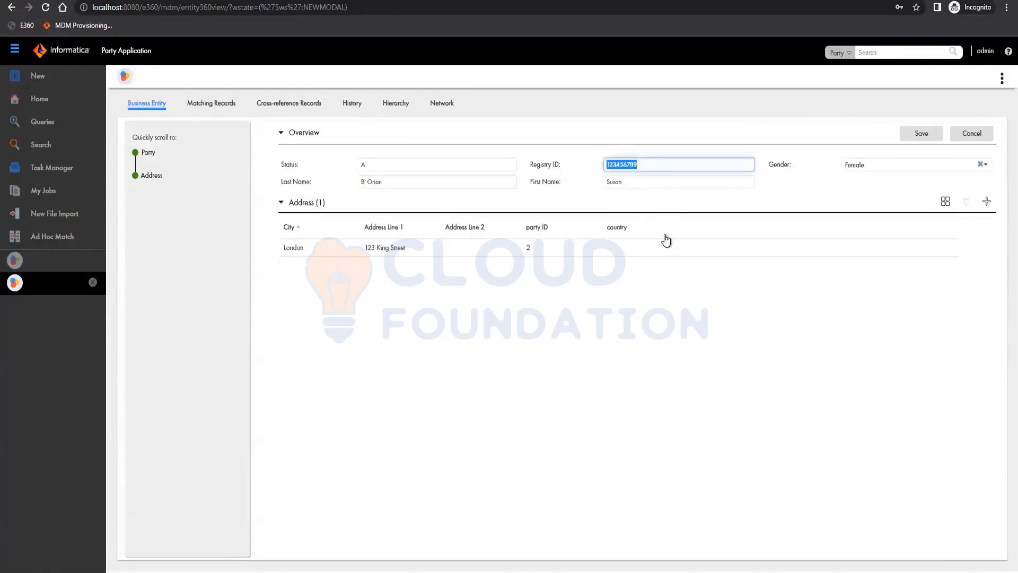
{"action": "type", "text": "1236547878"}
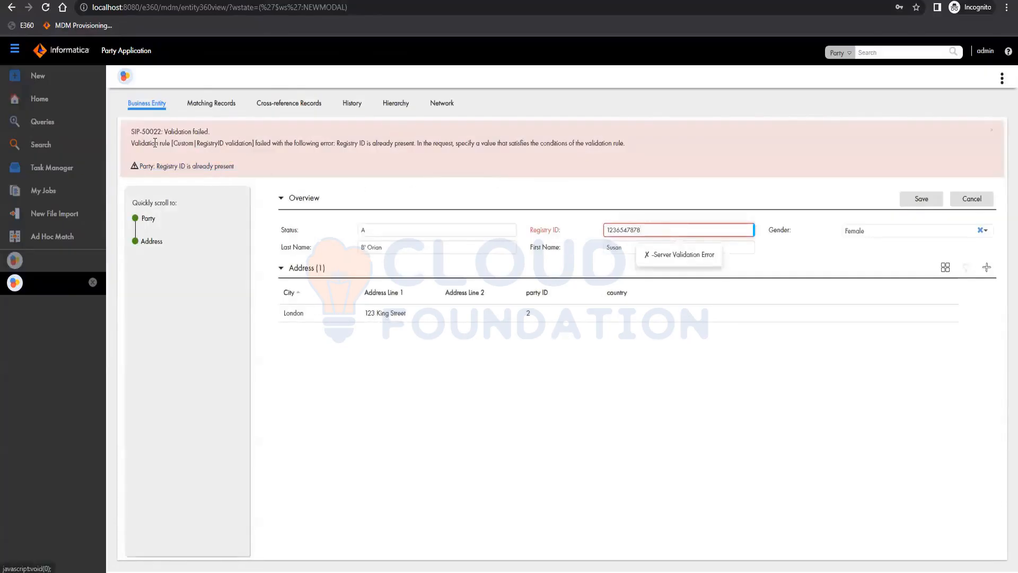
{"action": "left_click_drag", "start_coordinate": [133, 146], "coordinate": [355, 132]}
{"action": "key", "text": "BackSpace"}
{"action": "key", "text": "BackSpace"}
{"action": "type", "text": "78"}
{"action": "left_click", "coordinate": [423, 249]}
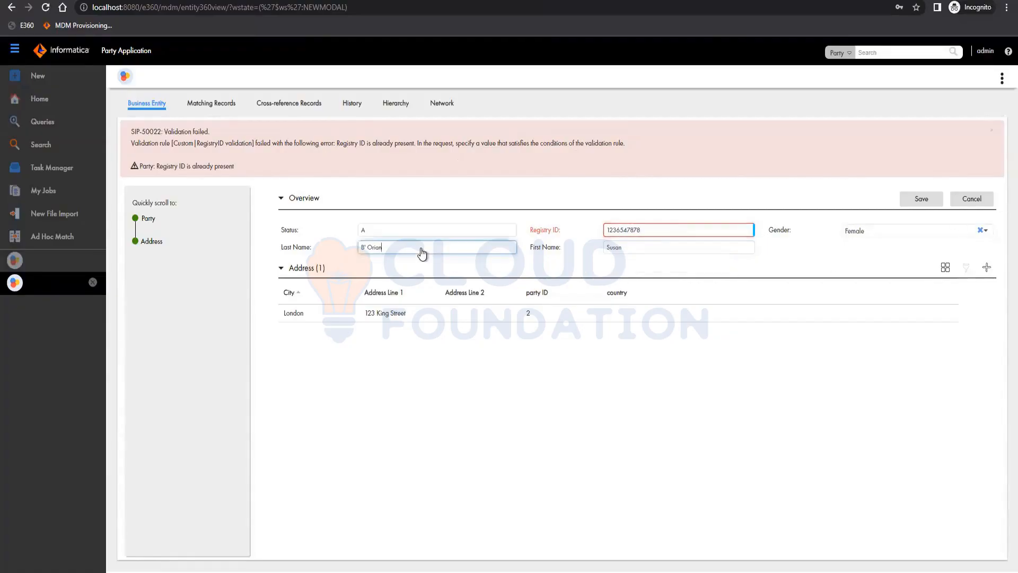
Set the record's Status to I and its Registry ID to 12365, then save the Party record
{"action": "left_click", "coordinate": [422, 234]}
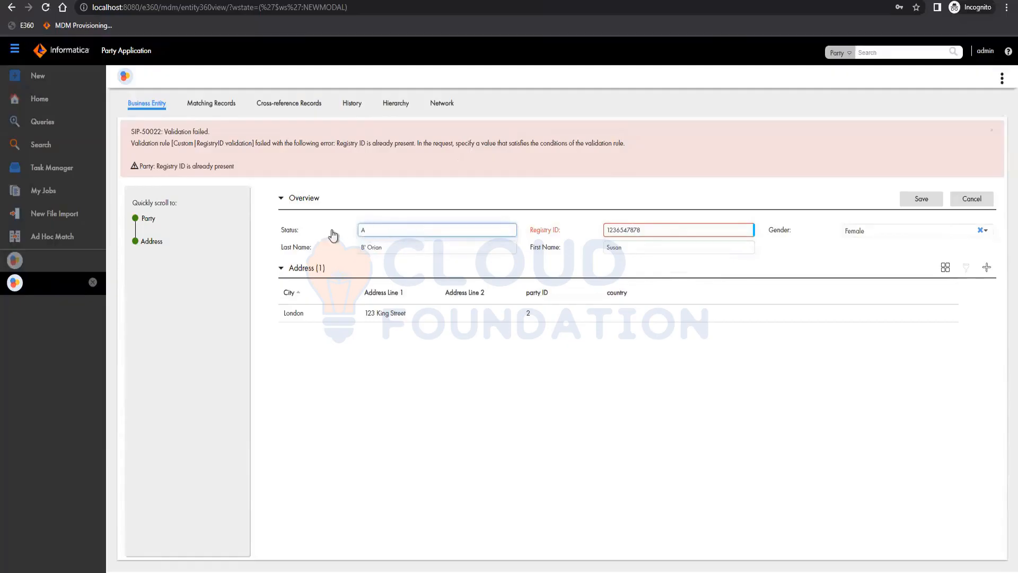
{"action": "key", "text": "ctrl+a"}
{"action": "key", "text": "BackSpace"}
{"action": "left_click", "coordinate": [921, 199]}
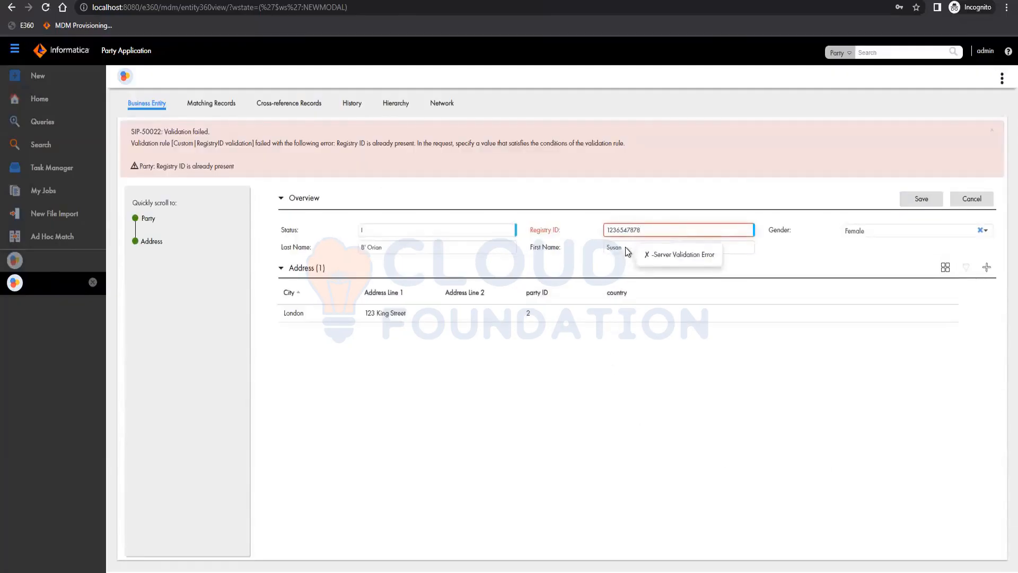
{"action": "key", "text": "BackSpace"}
{"action": "key", "text": "BackSpace"}
{"action": "key", "text": "BackSpace"}
{"action": "key", "text": "BackSpace"}
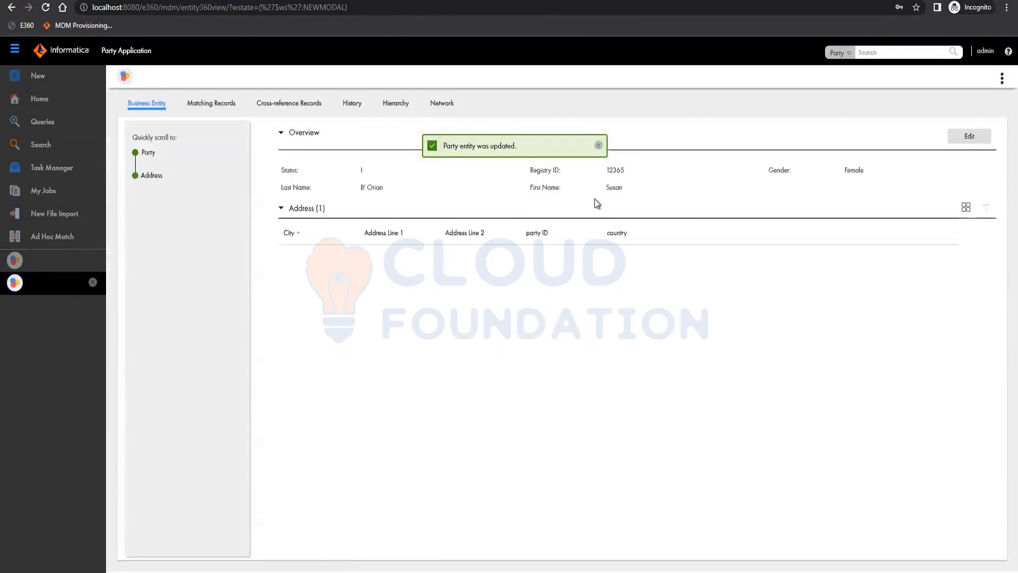
Edit the Party record again, set its Status to A, and save it
{"action": "left_click", "coordinate": [972, 136]}
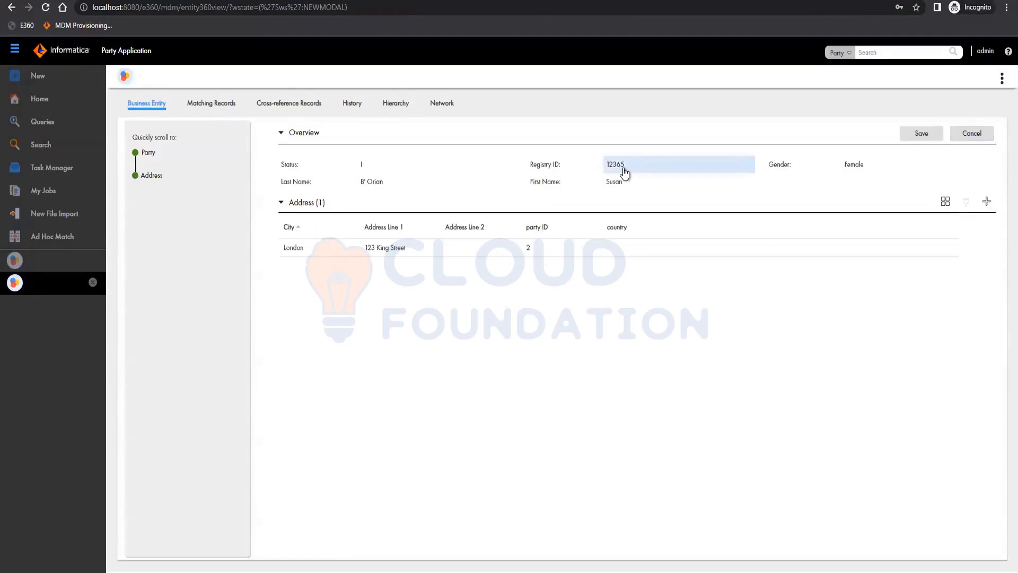
{"action": "left_click", "coordinate": [379, 168]}
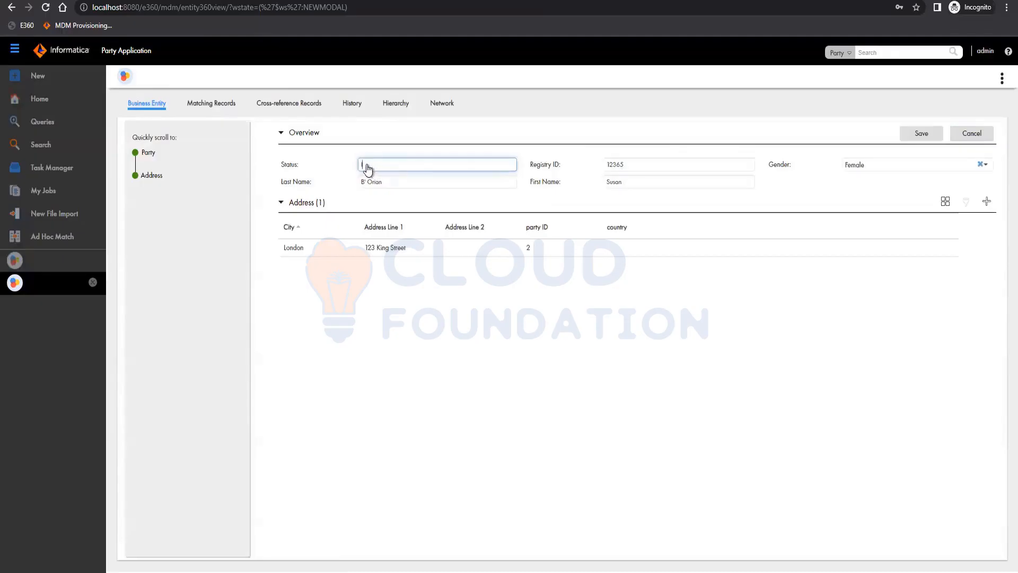
{"action": "type", "text": "A"}
{"action": "left_click", "coordinate": [817, 195]}
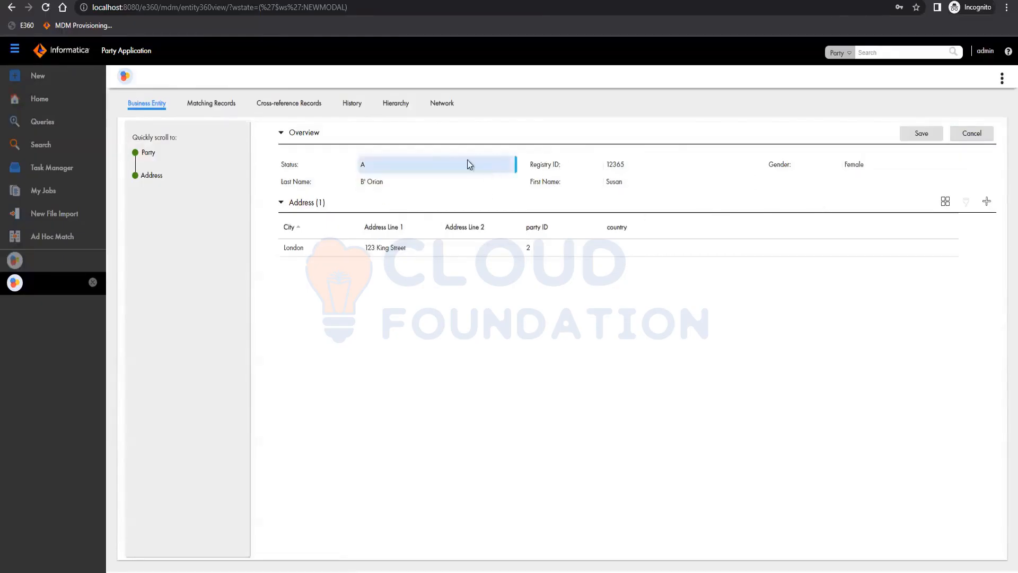
{"action": "mouse_move", "coordinate": [516, 162]}
{"action": "left_click", "coordinate": [919, 133]}
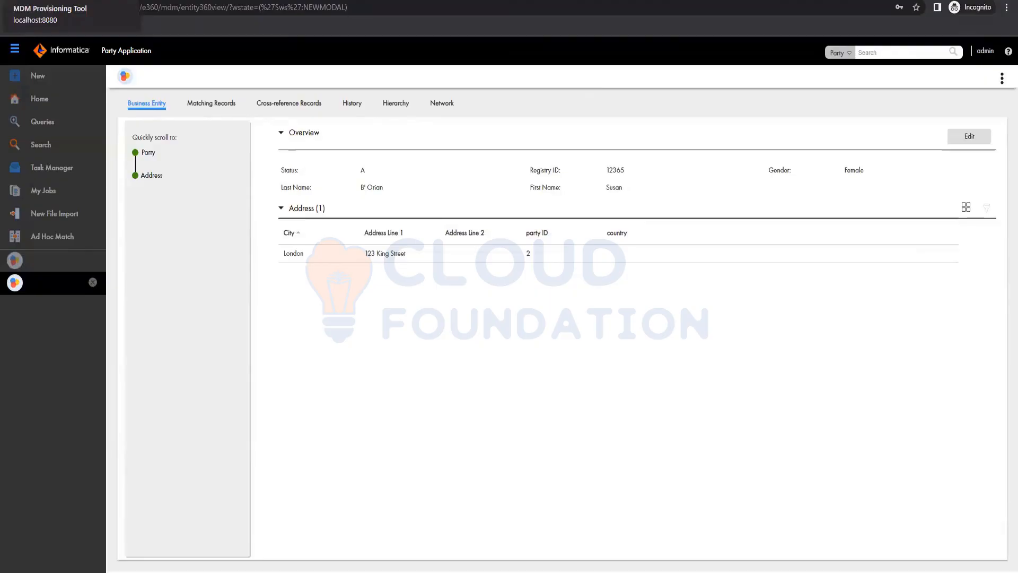
Switch to the Provisioning tool and open the Business Entity Extensions editor
{"action": "left_click", "coordinate": [79, 25]}
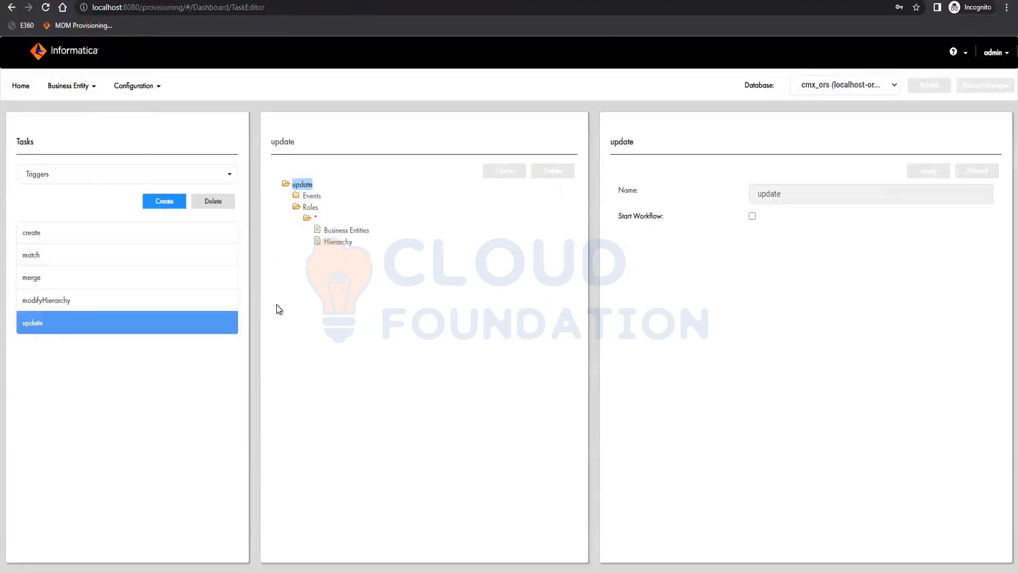
{"action": "left_click", "coordinate": [80, 87]}
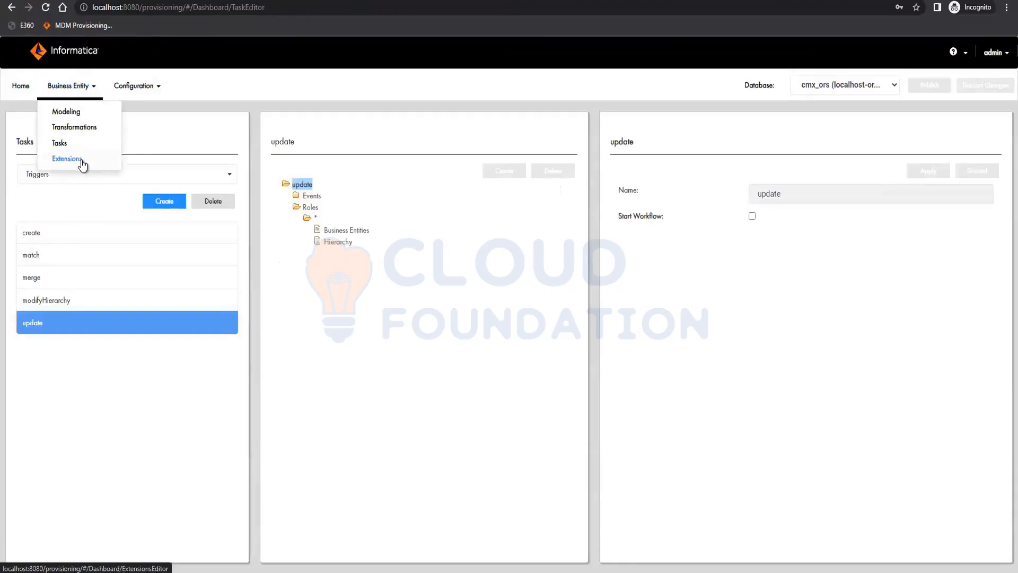
{"action": "left_click", "coordinate": [81, 160]}
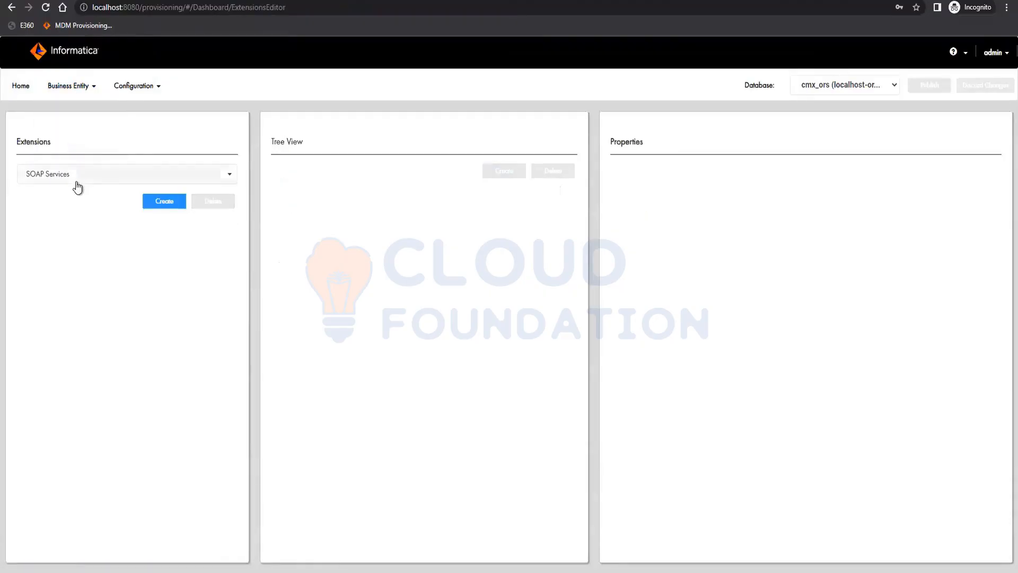
Create a new WSDL extension and delete it
{"action": "left_click", "coordinate": [75, 180]}
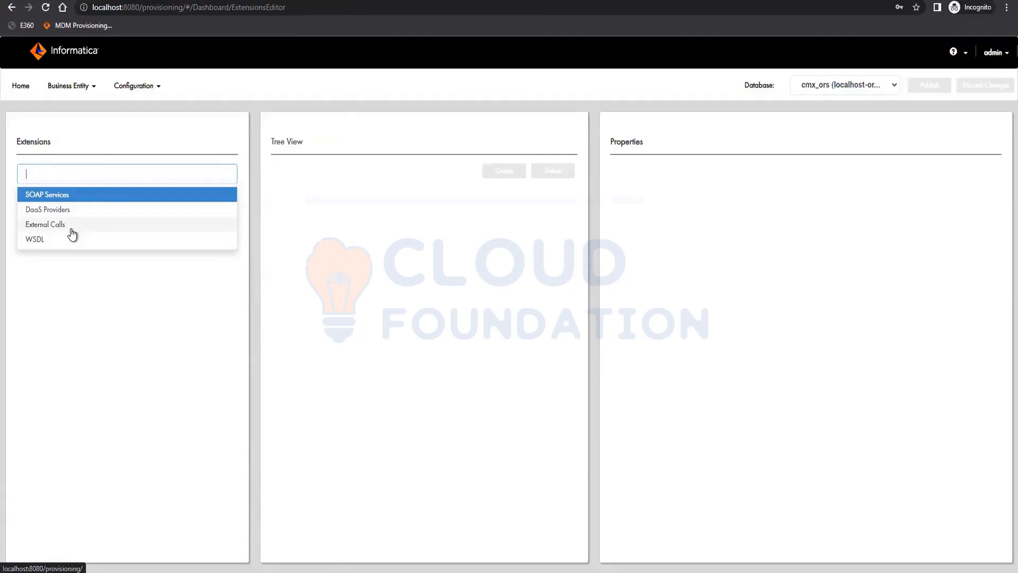
{"action": "left_click", "coordinate": [36, 240]}
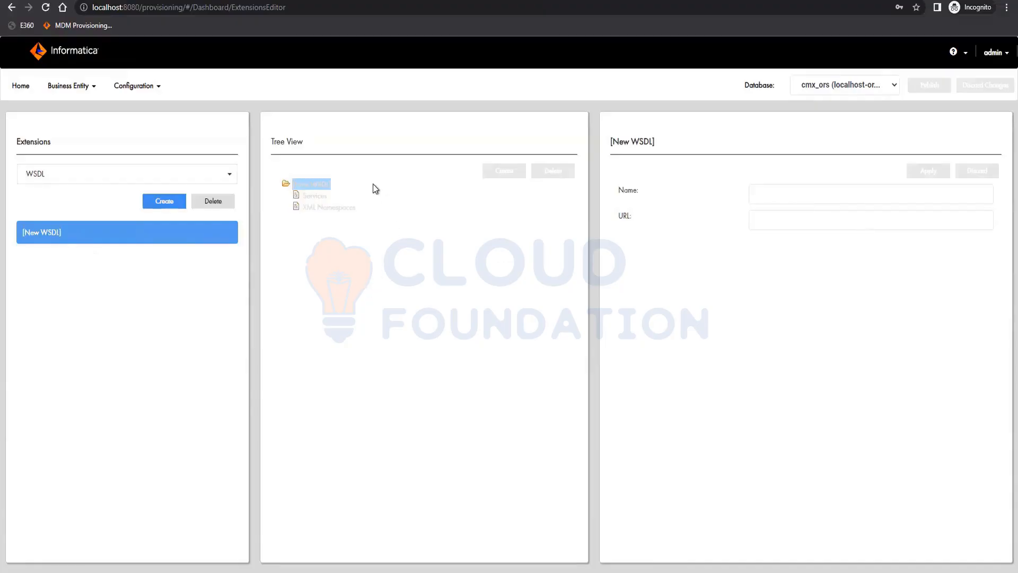
{"action": "left_click", "coordinate": [212, 202]}
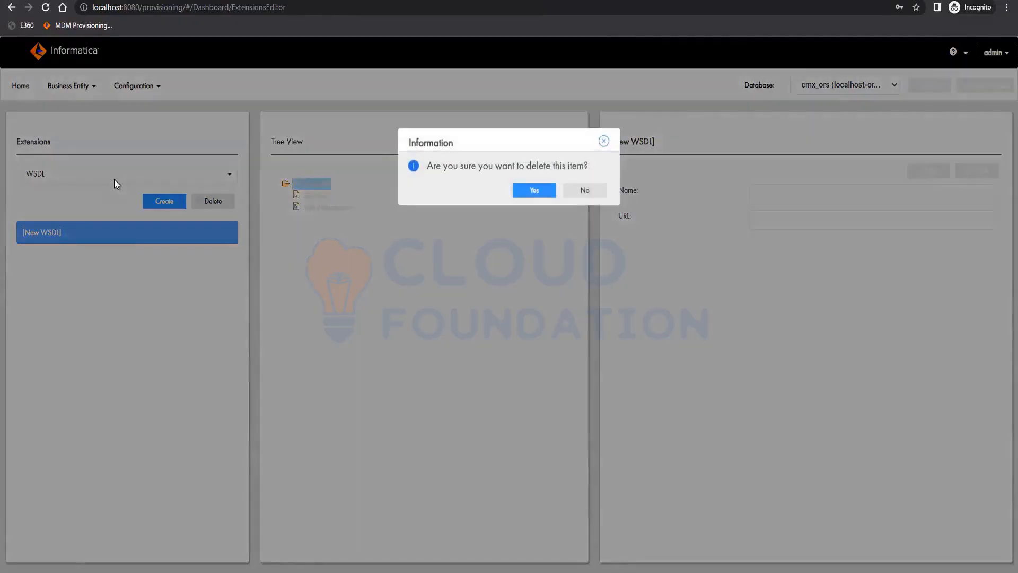
{"action": "key", "text": "Return"}
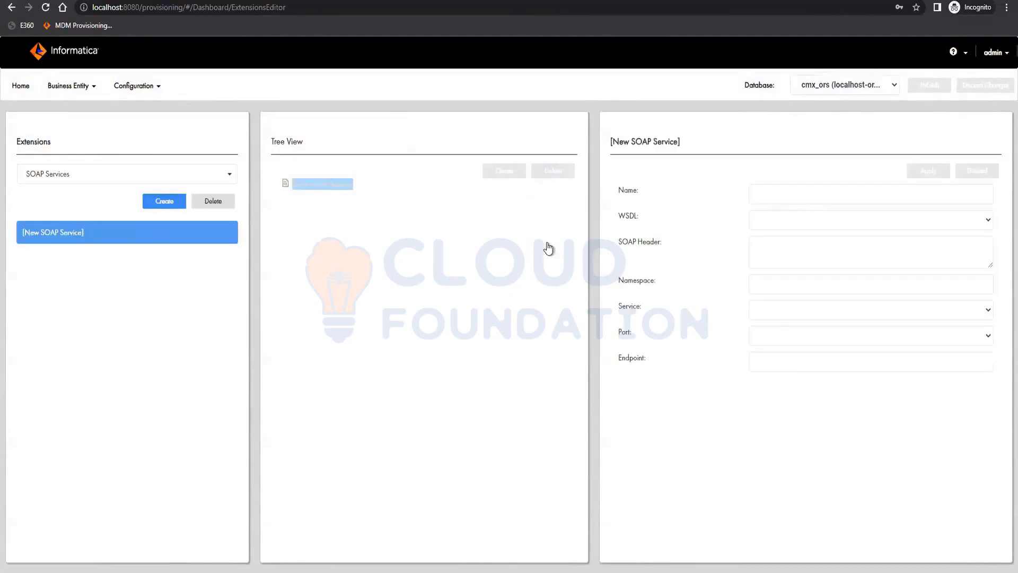
Inspect the new SOAP Service's WSDL options and delete the SOAP Service
{"action": "left_click", "coordinate": [806, 222]}
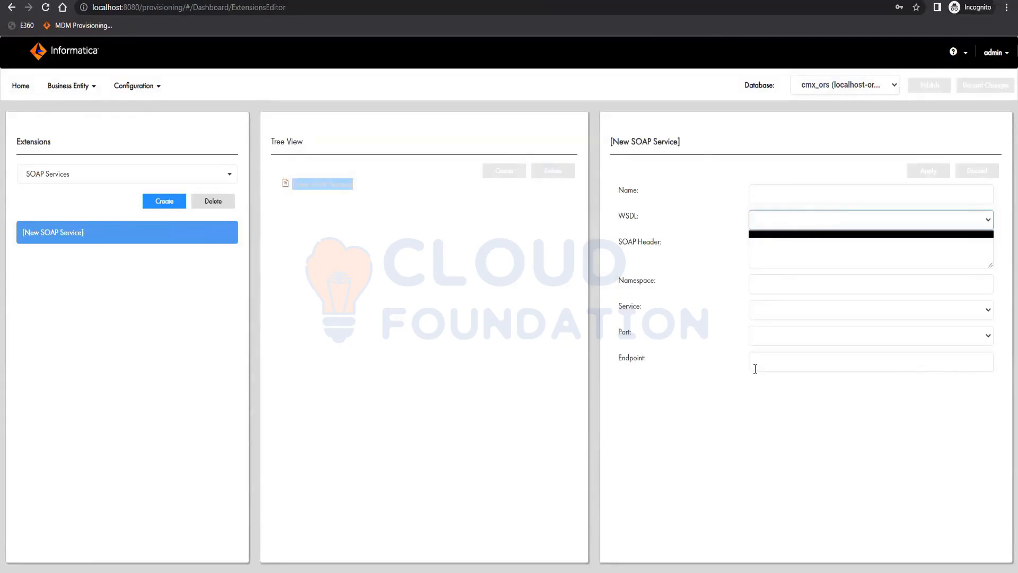
{"action": "left_click", "coordinate": [215, 201]}
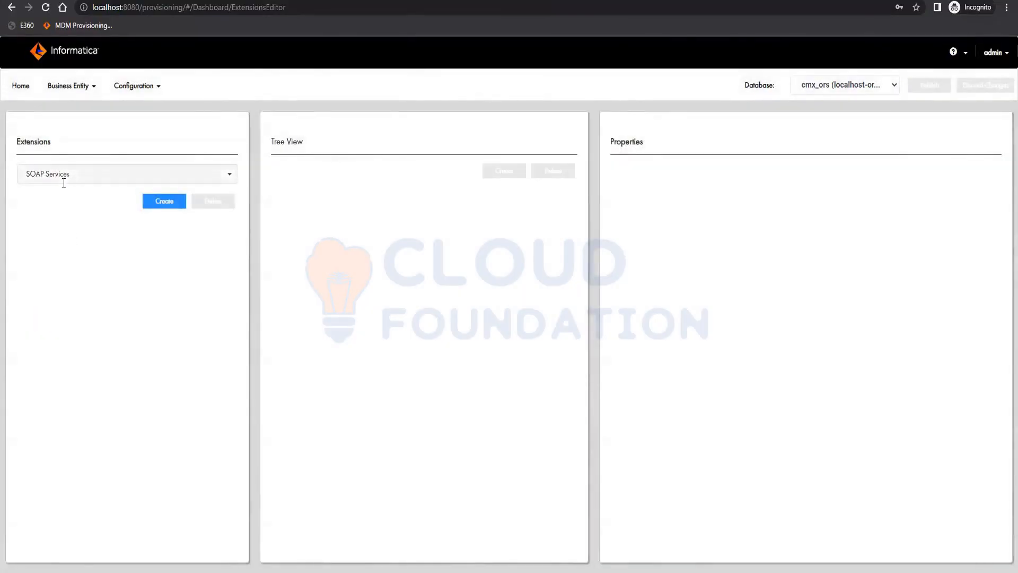
Create a new External Call, inspect its SOAP Service and SOAP Operation options, and delete it
{"action": "left_click", "coordinate": [63, 183]}
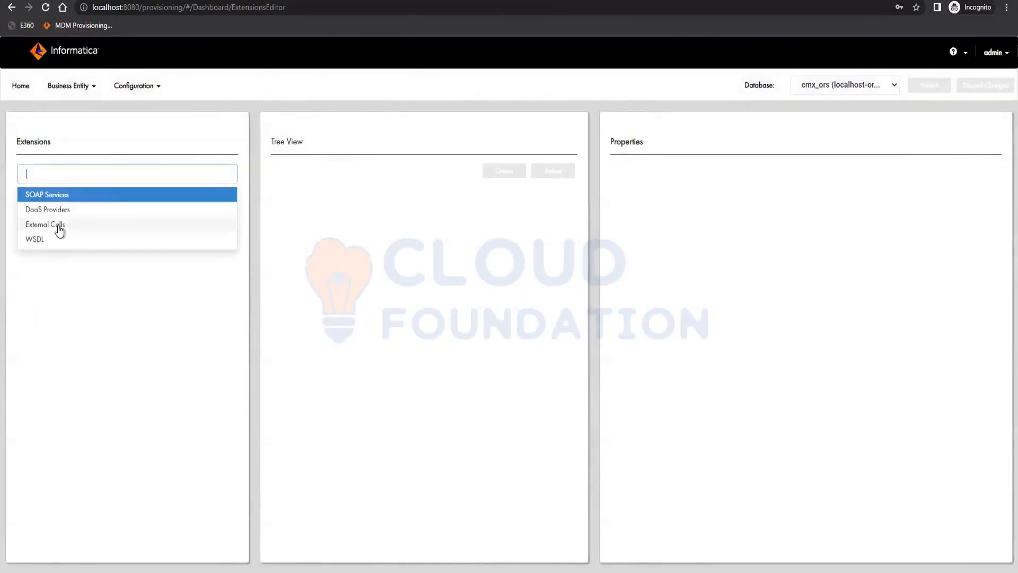
{"action": "left_click", "coordinate": [59, 227]}
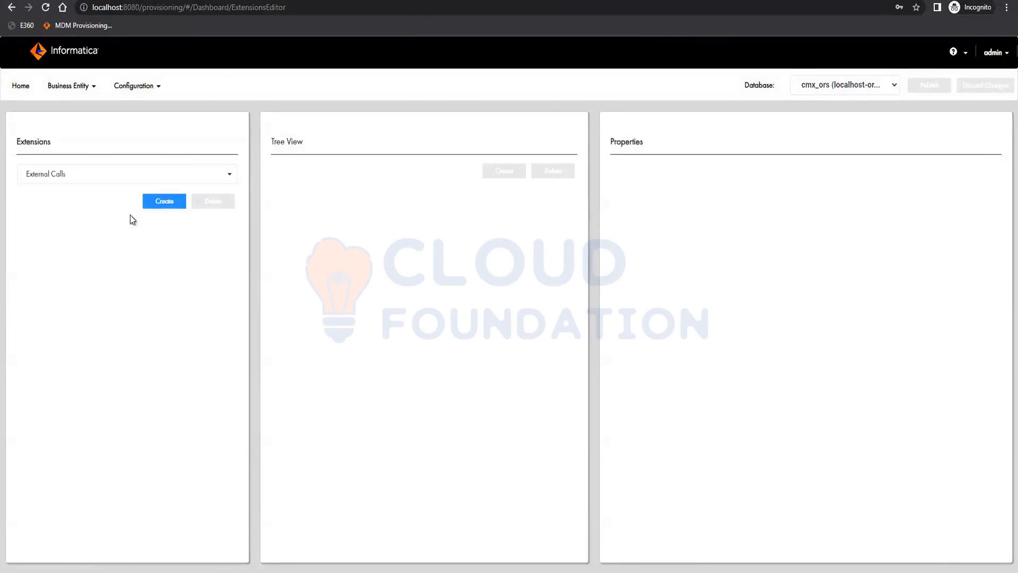
{"action": "left_click", "coordinate": [170, 202]}
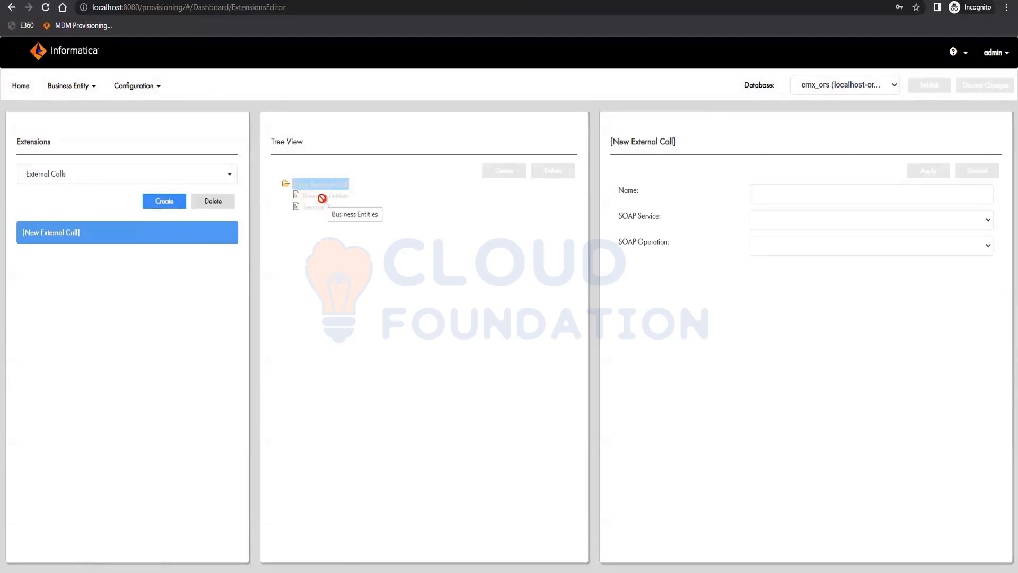
{"action": "left_click", "coordinate": [803, 222]}
{"action": "left_click", "coordinate": [801, 222]}
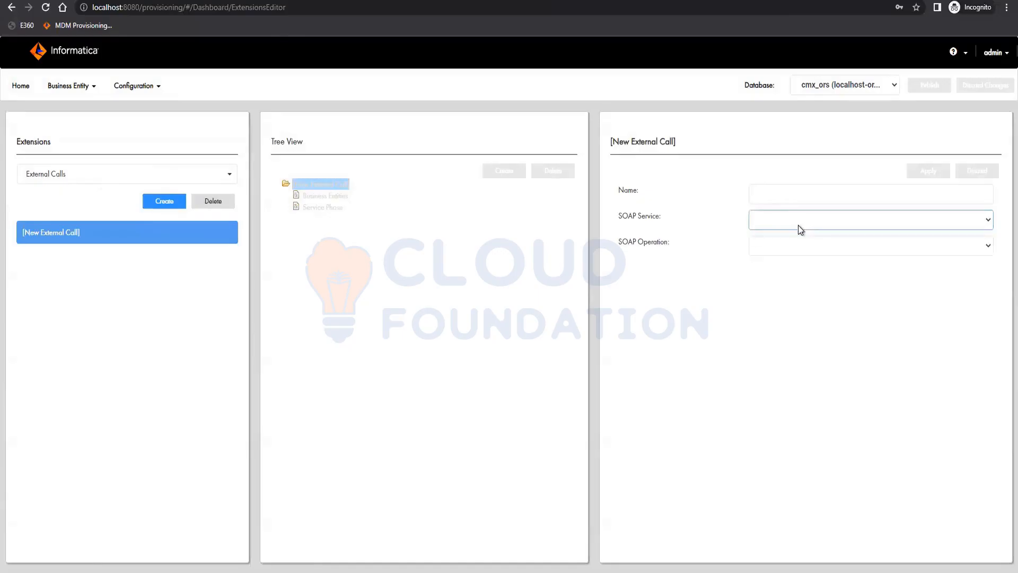
{"action": "left_click", "coordinate": [789, 247]}
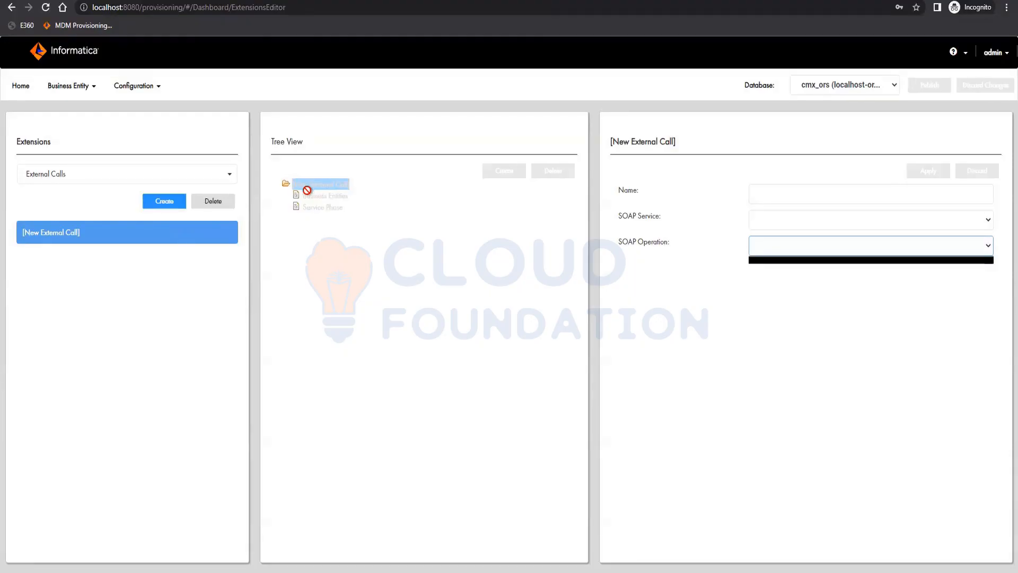
{"action": "left_click", "coordinate": [216, 202]}
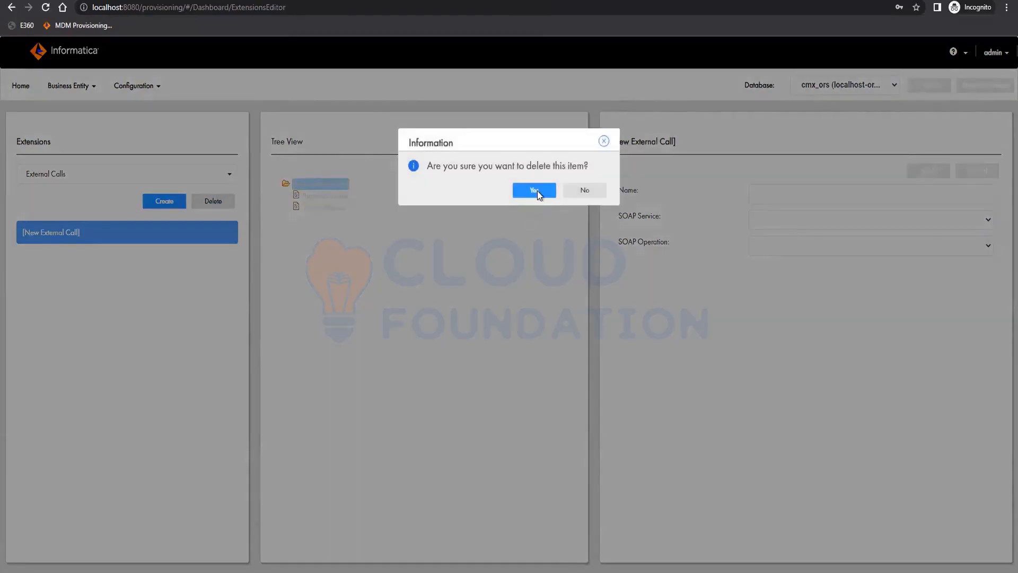
{"action": "left_click", "coordinate": [534, 189]}
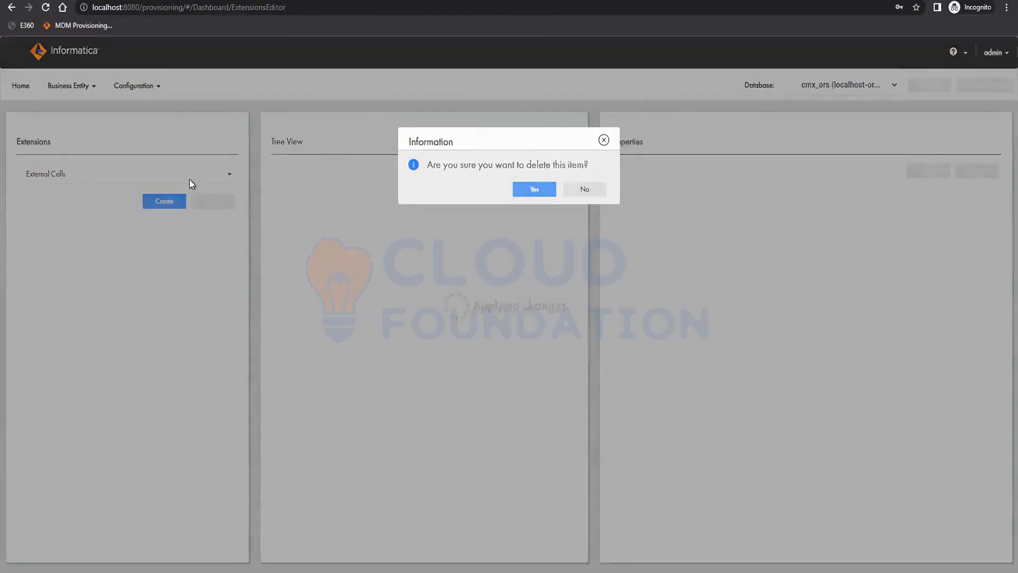
Switch the extension type to DaaS Providers
{"action": "left_click", "coordinate": [118, 175]}
{"action": "left_click", "coordinate": [71, 211]}
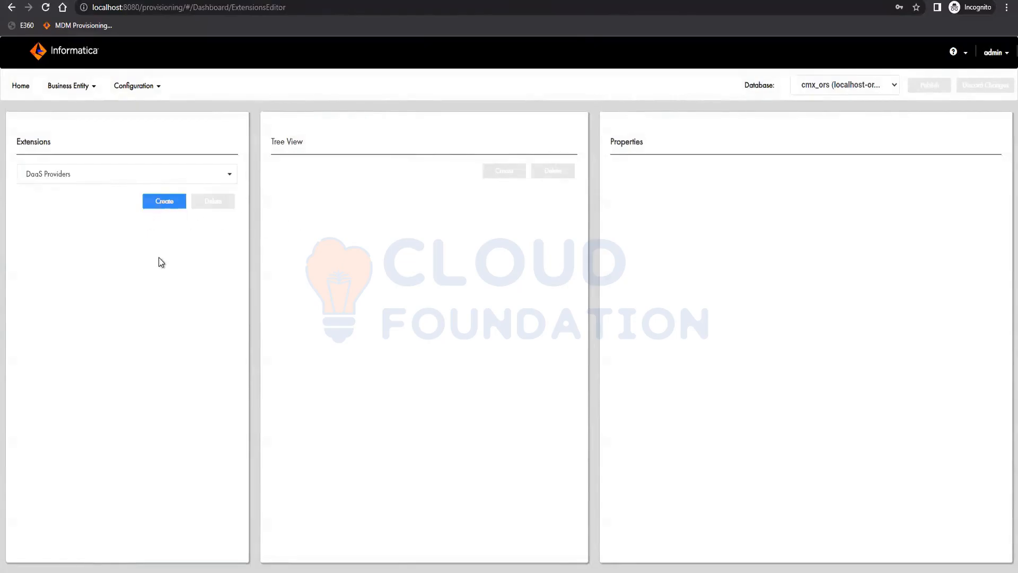
Create a new DaaS Provider, inspect its Type, SOAP Service and Business Entity options, and delete it
{"action": "left_click", "coordinate": [164, 201]}
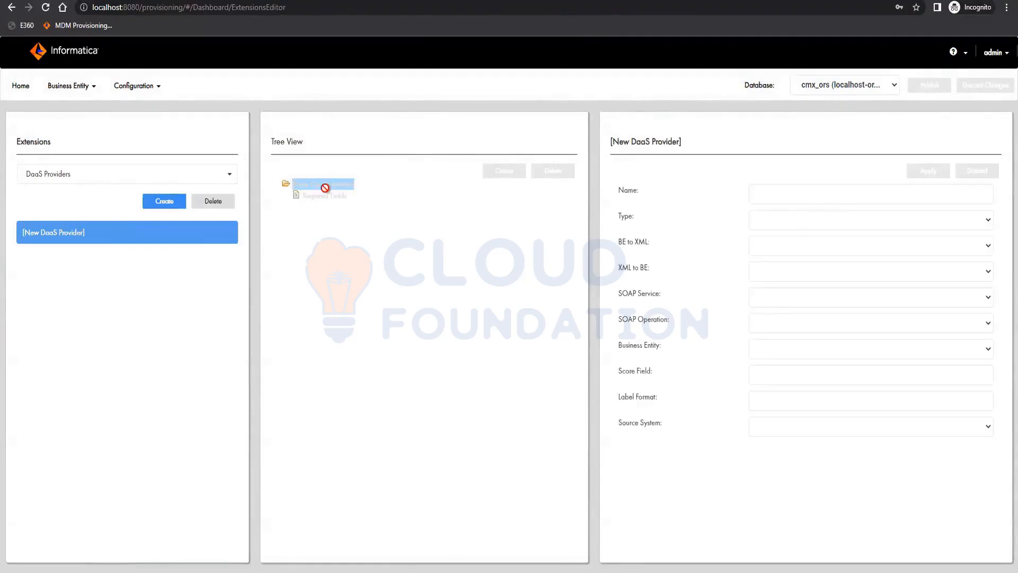
{"action": "left_click", "coordinate": [863, 224]}
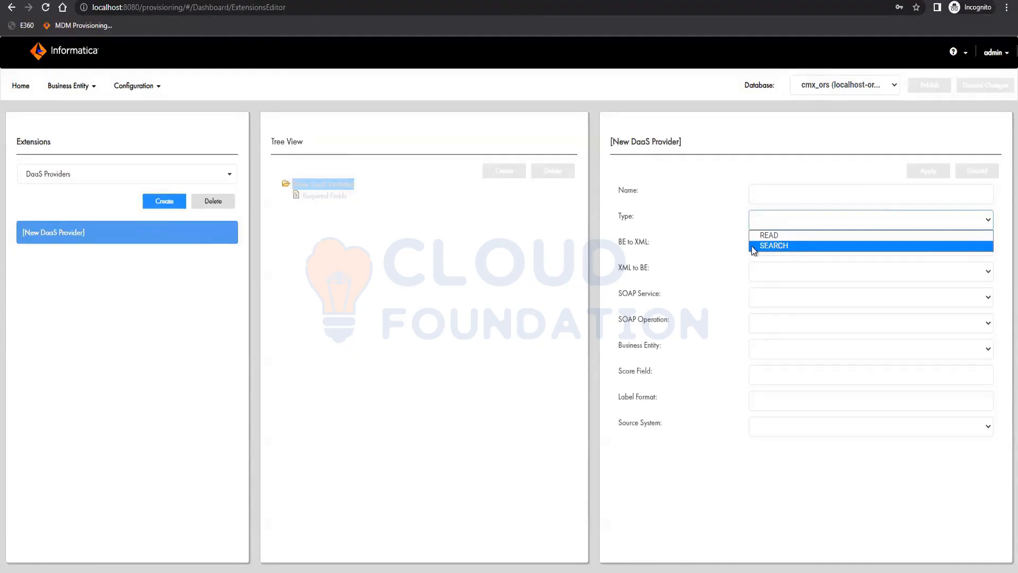
{"action": "left_click", "coordinate": [688, 250]}
{"action": "left_click", "coordinate": [782, 299]}
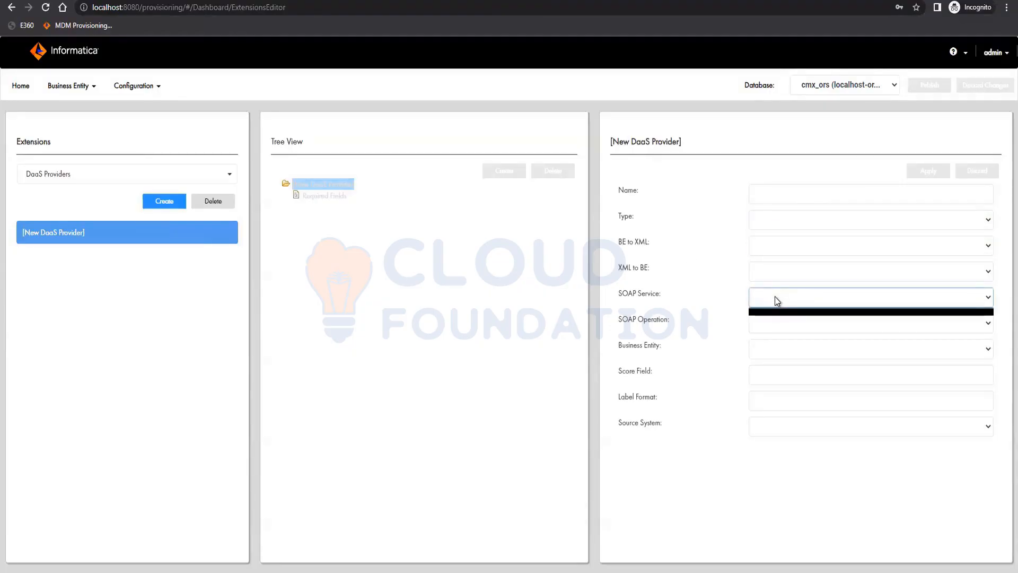
{"action": "left_click", "coordinate": [816, 349]}
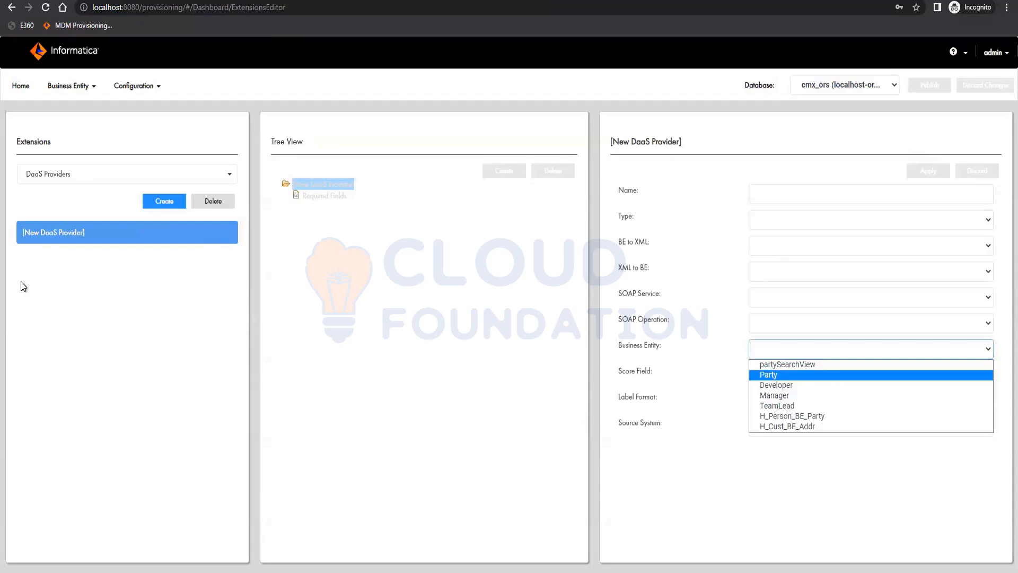
{"action": "left_click", "coordinate": [426, 339]}
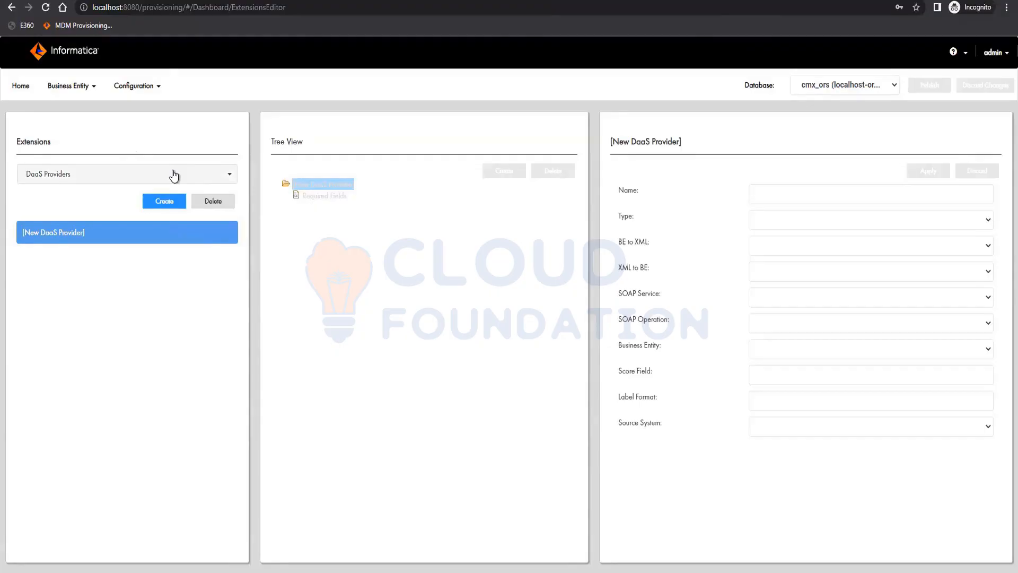
{"action": "left_click", "coordinate": [214, 204]}
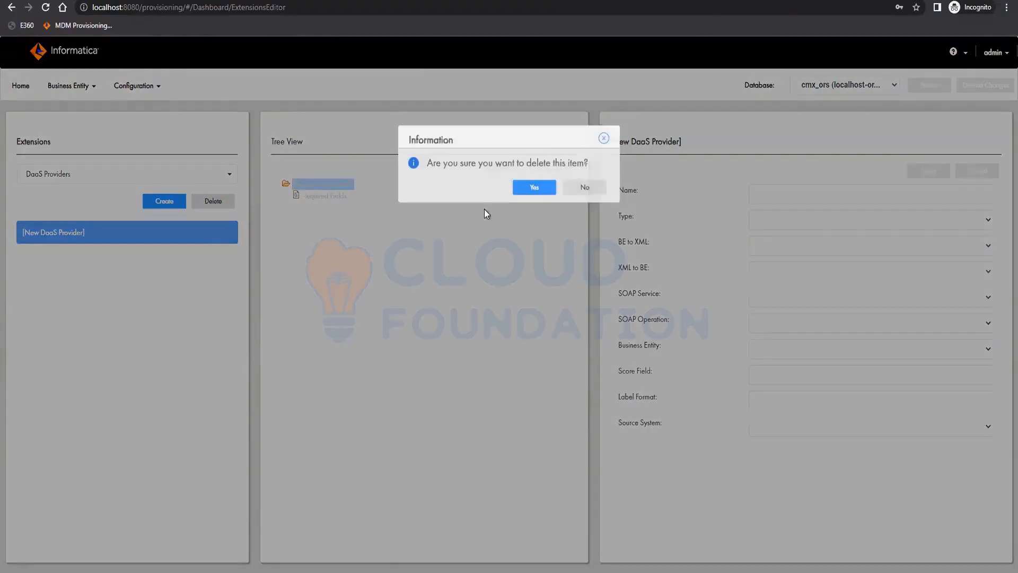
{"action": "left_click", "coordinate": [533, 189]}
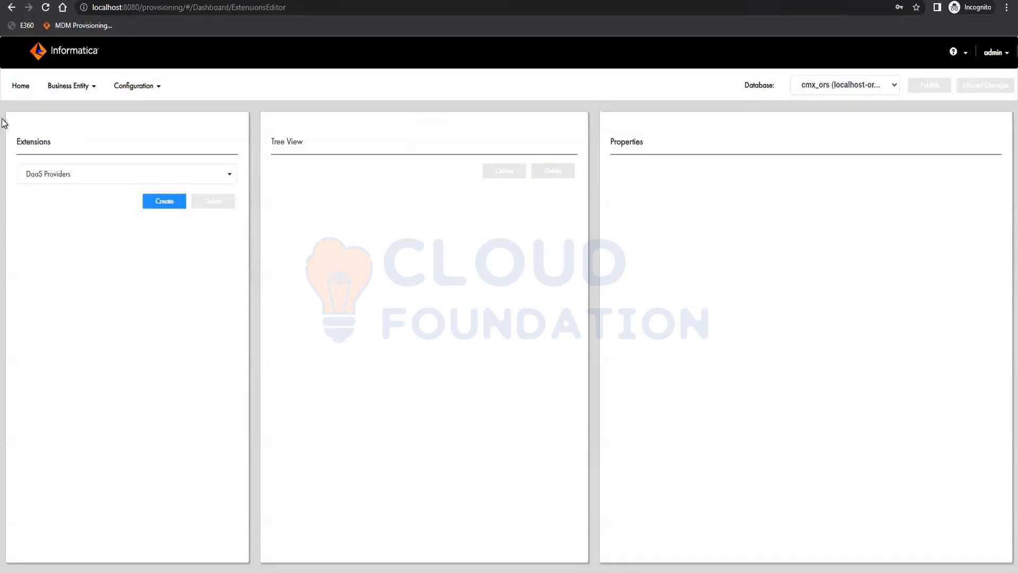
Open the Business Entity Tasks editor and inspect the list of task categories
{"action": "left_click", "coordinate": [61, 176]}
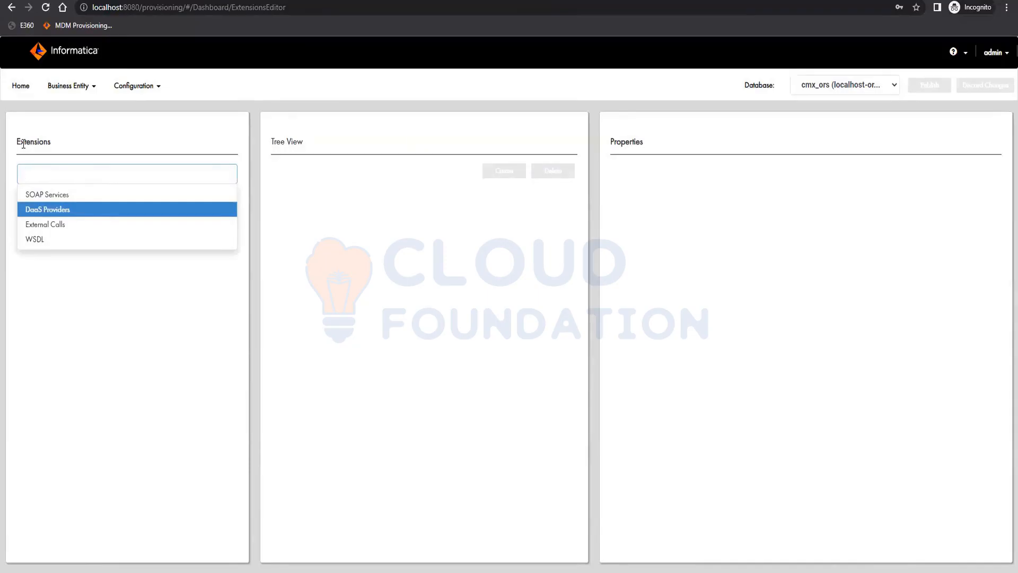
{"action": "left_click", "coordinate": [67, 90]}
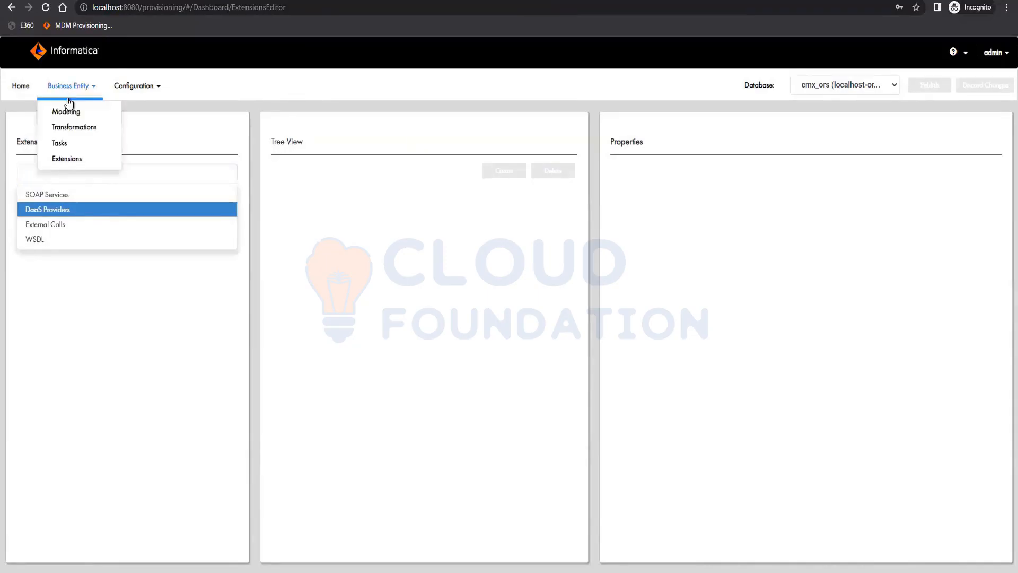
{"action": "left_click", "coordinate": [68, 147]}
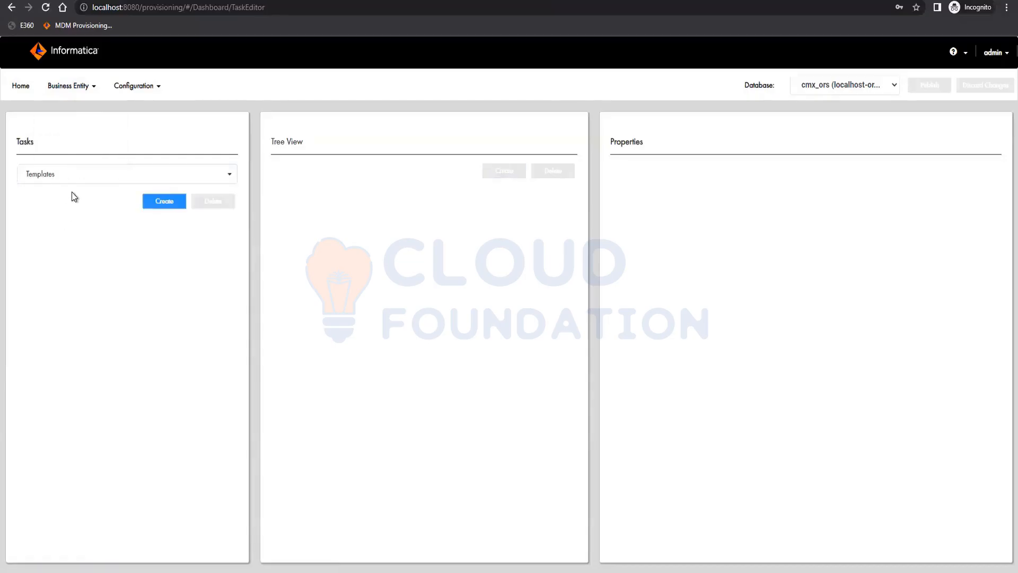
{"action": "left_click", "coordinate": [75, 177]}
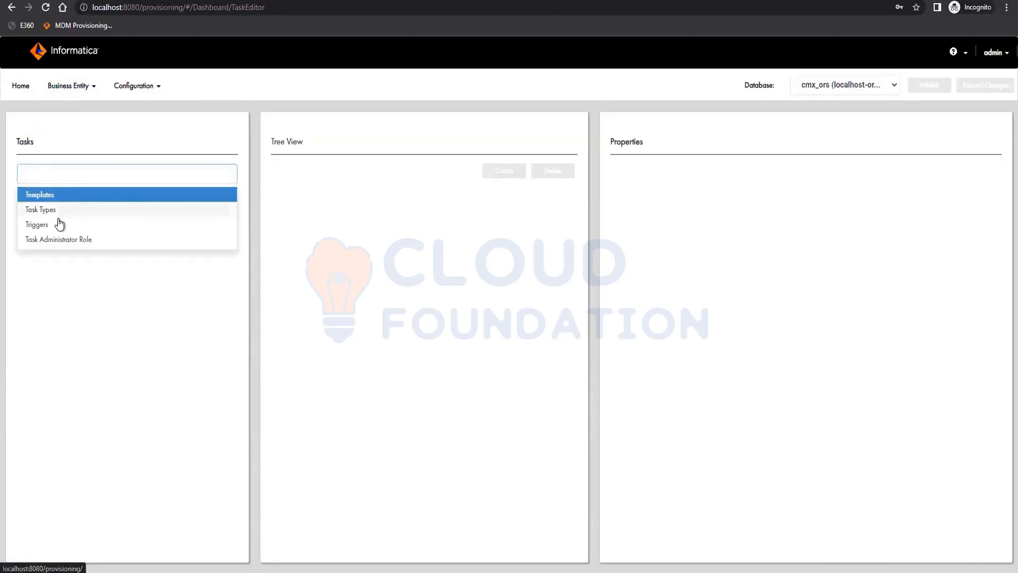
{"action": "left_click", "coordinate": [79, 291]}
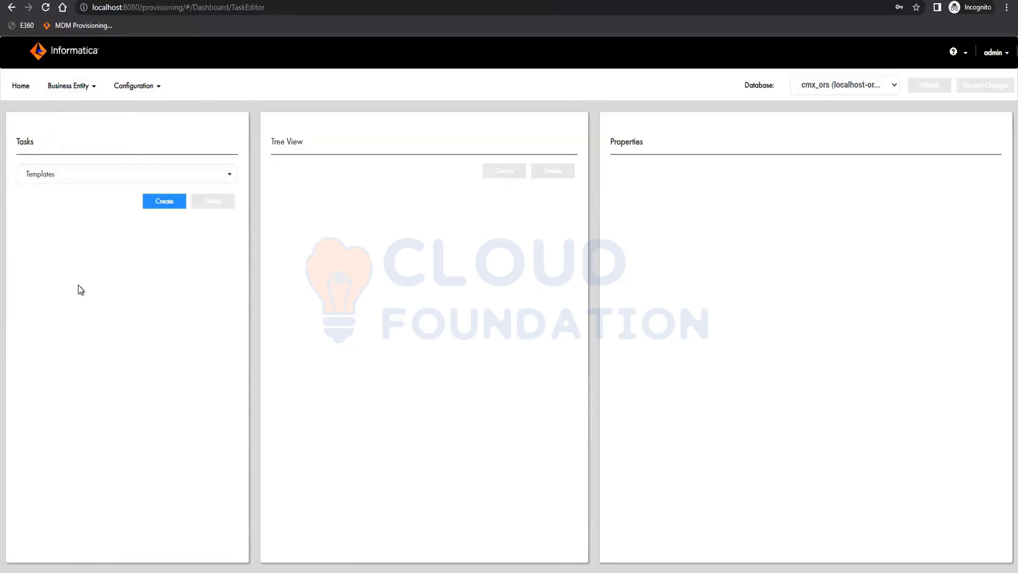